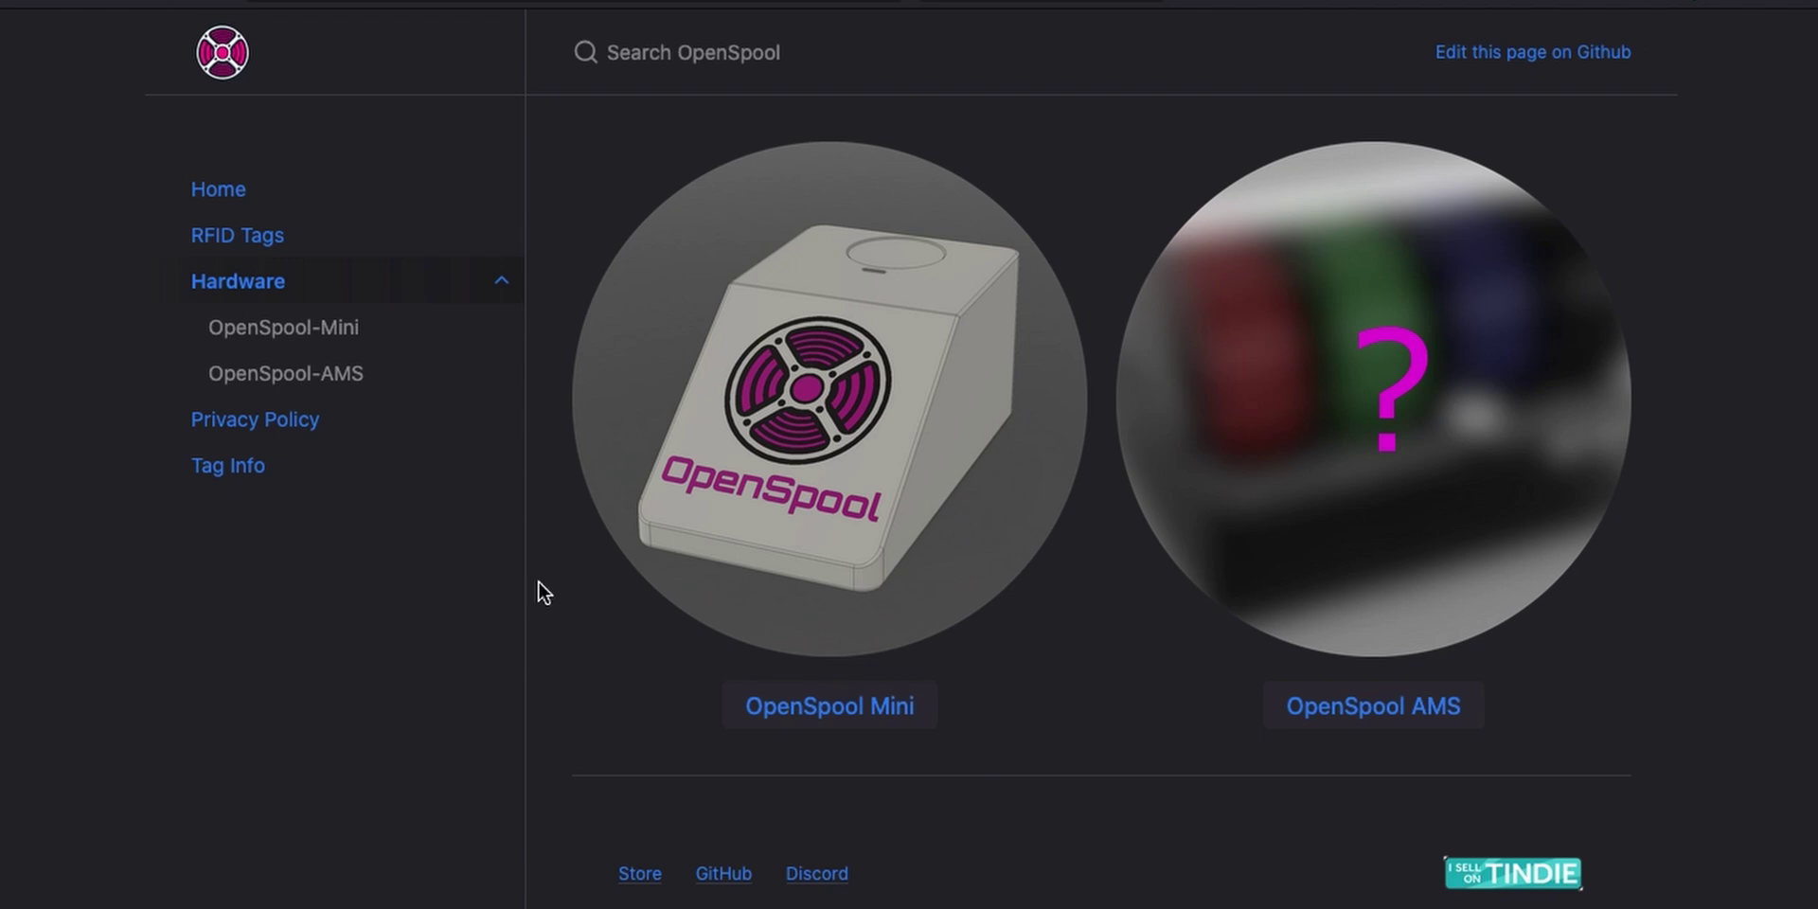
Open the OpenSpool GitHub repository and review the README's project overview, protocol table and hardware parts
left_click(727, 873)
scroll(597, 629, "down", 15)
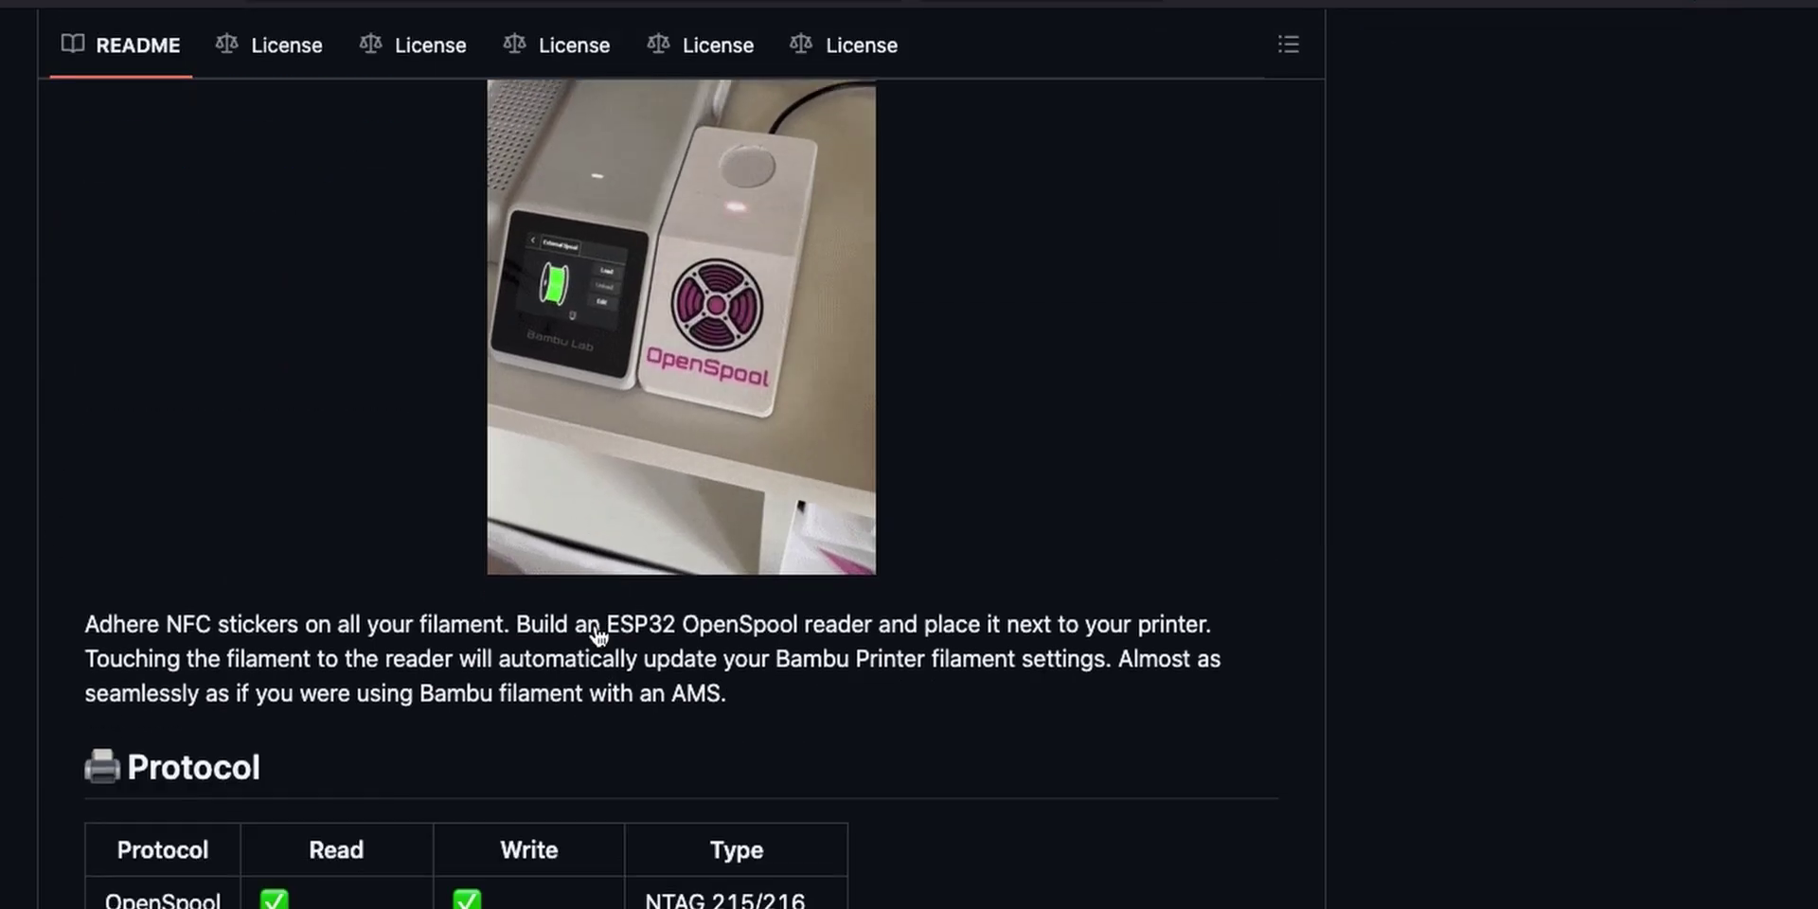
scroll(596, 632, "down", 5)
scroll(596, 627, "up", 10)
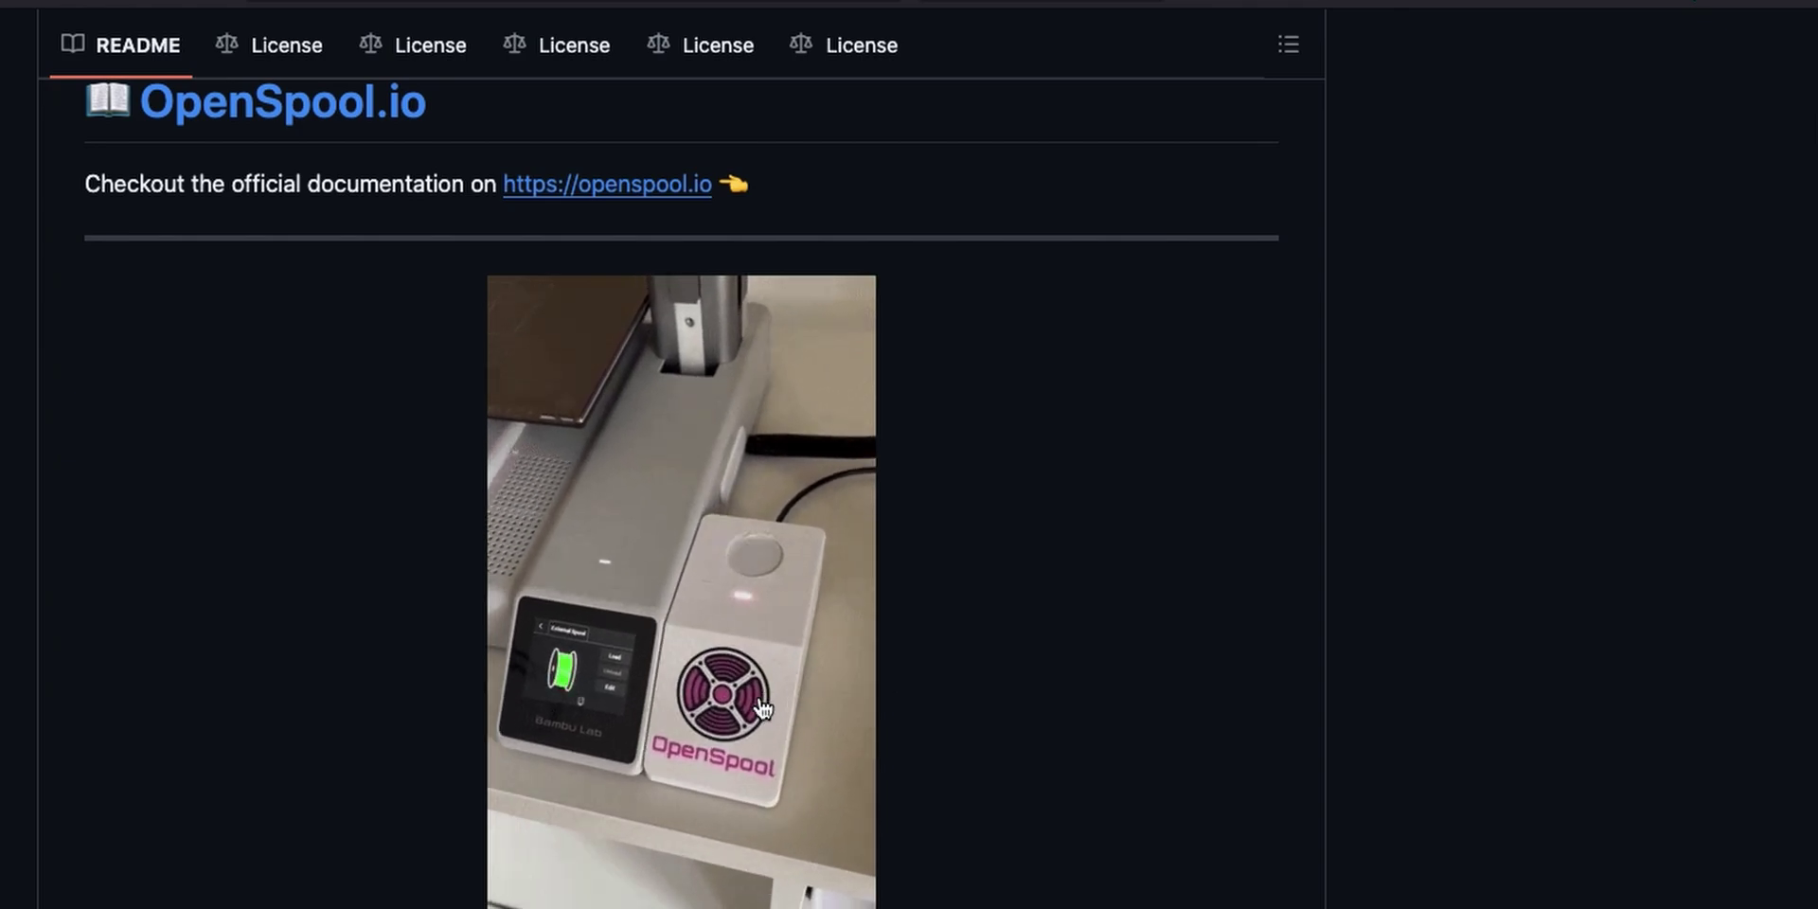
scroll(764, 709, "down", 1)
scroll(720, 672, "down", 4)
scroll(703, 660, "down", 20)
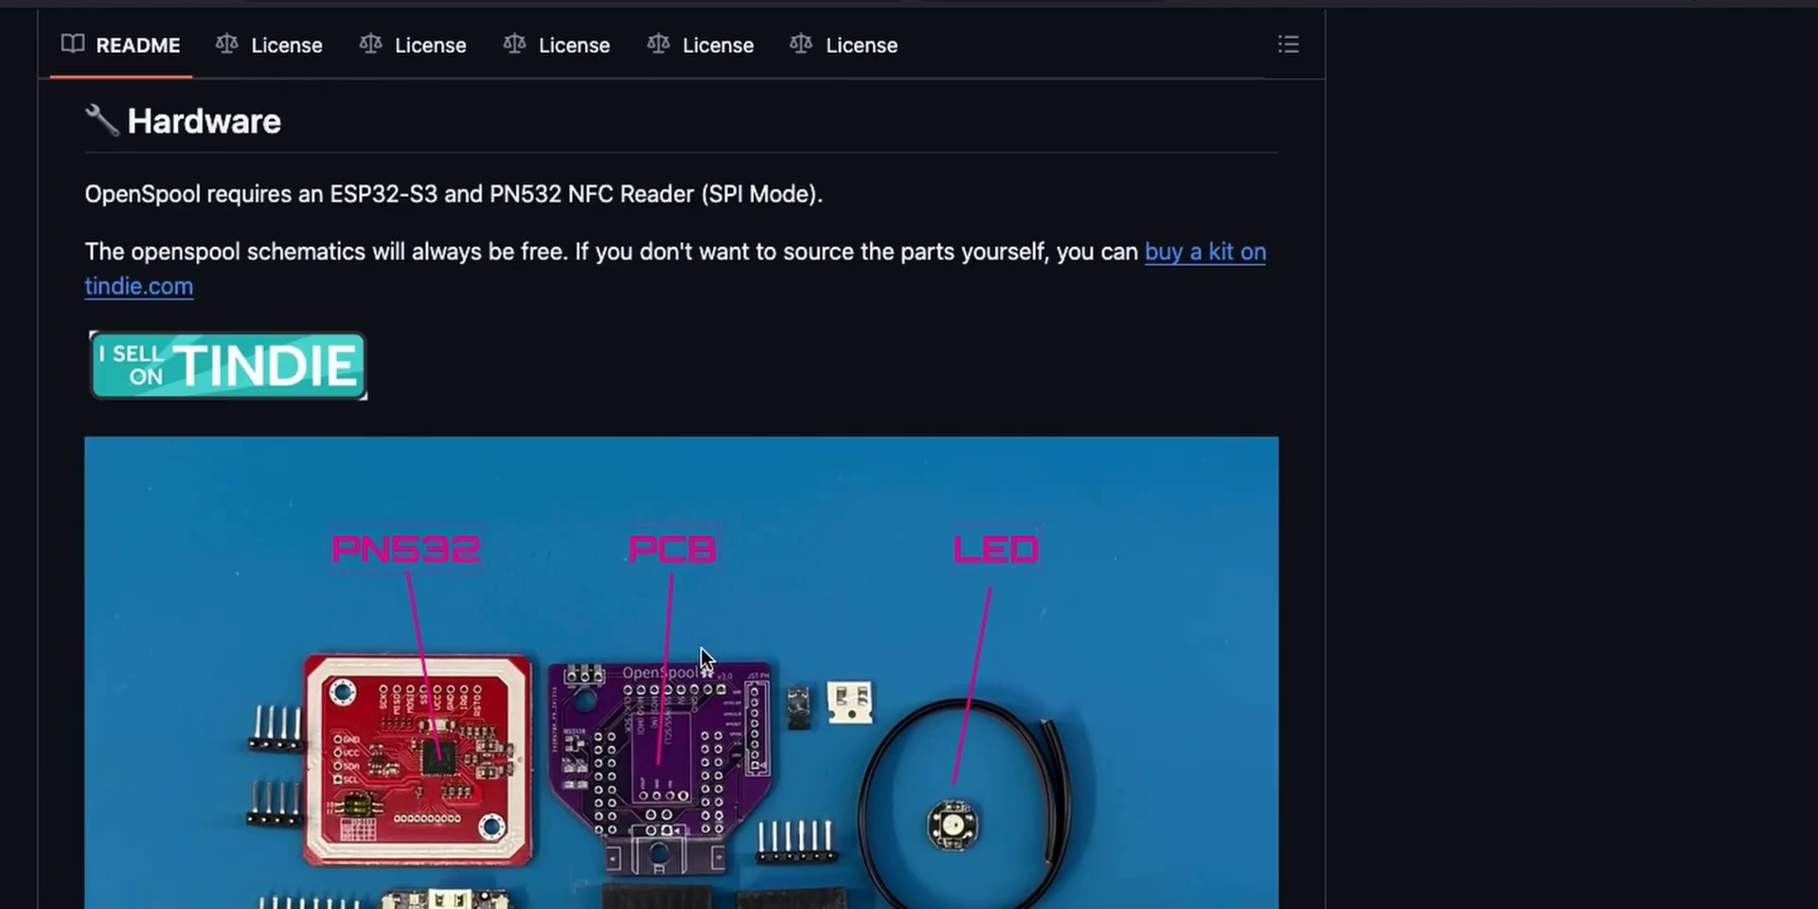
scroll(700, 653, "down", 5)
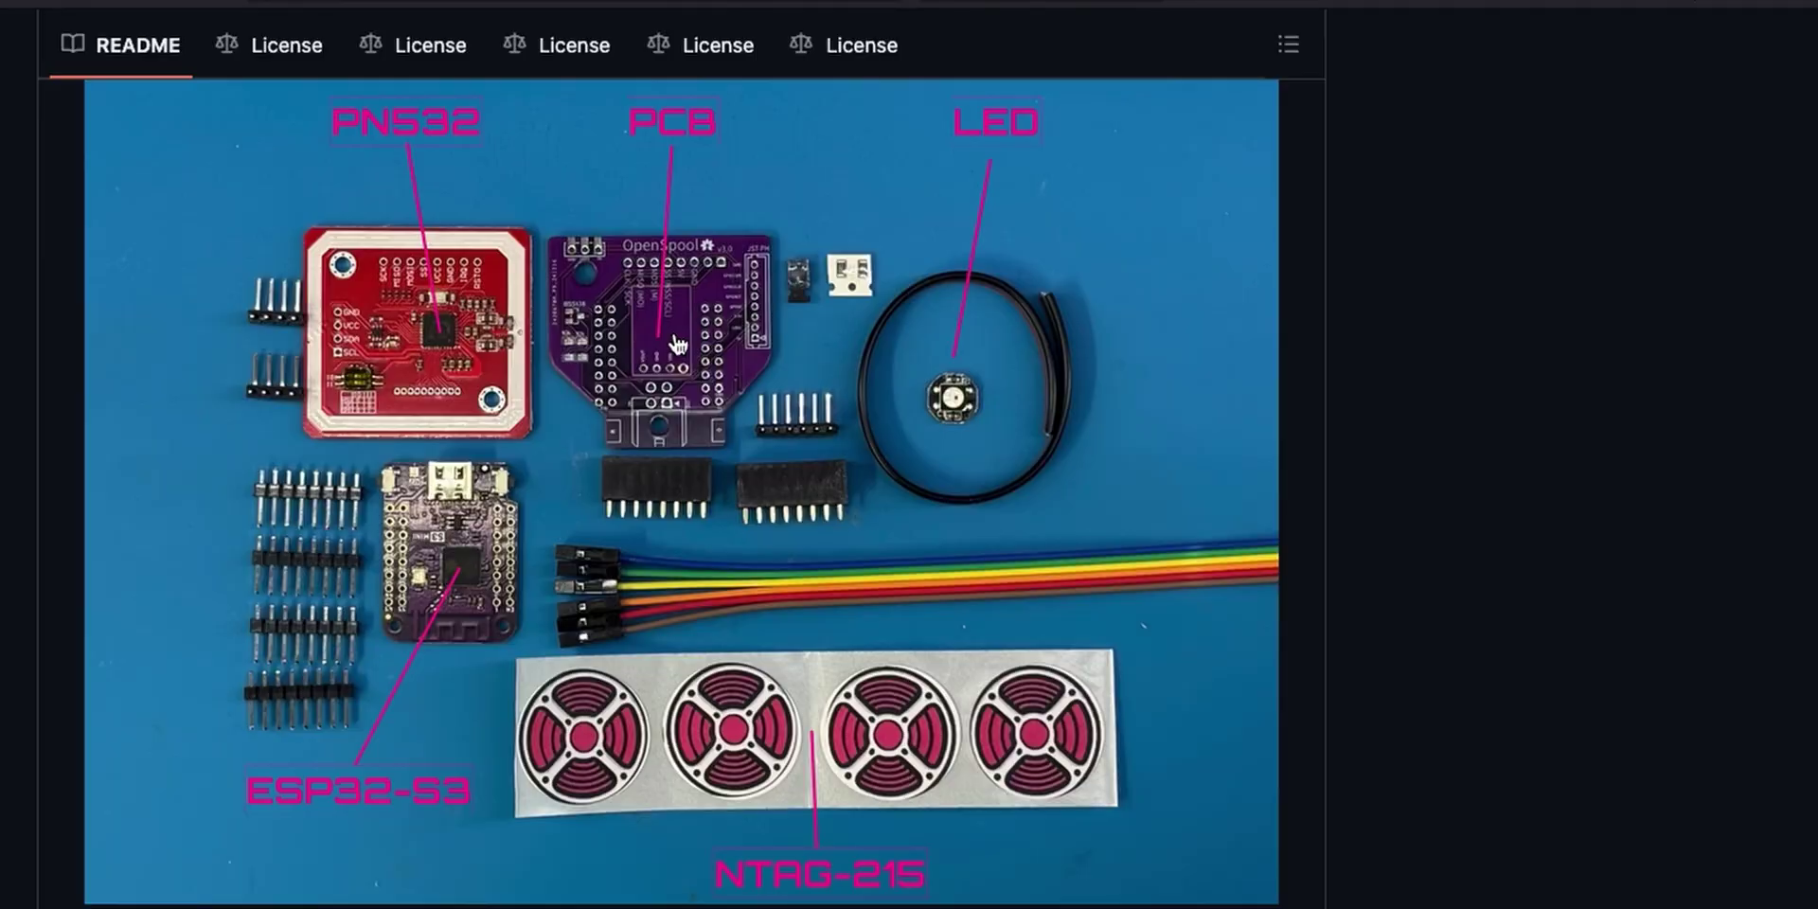
scroll(828, 324, "down", 10)
scroll(827, 325, "down", 5)
scroll(824, 321, "up", 20)
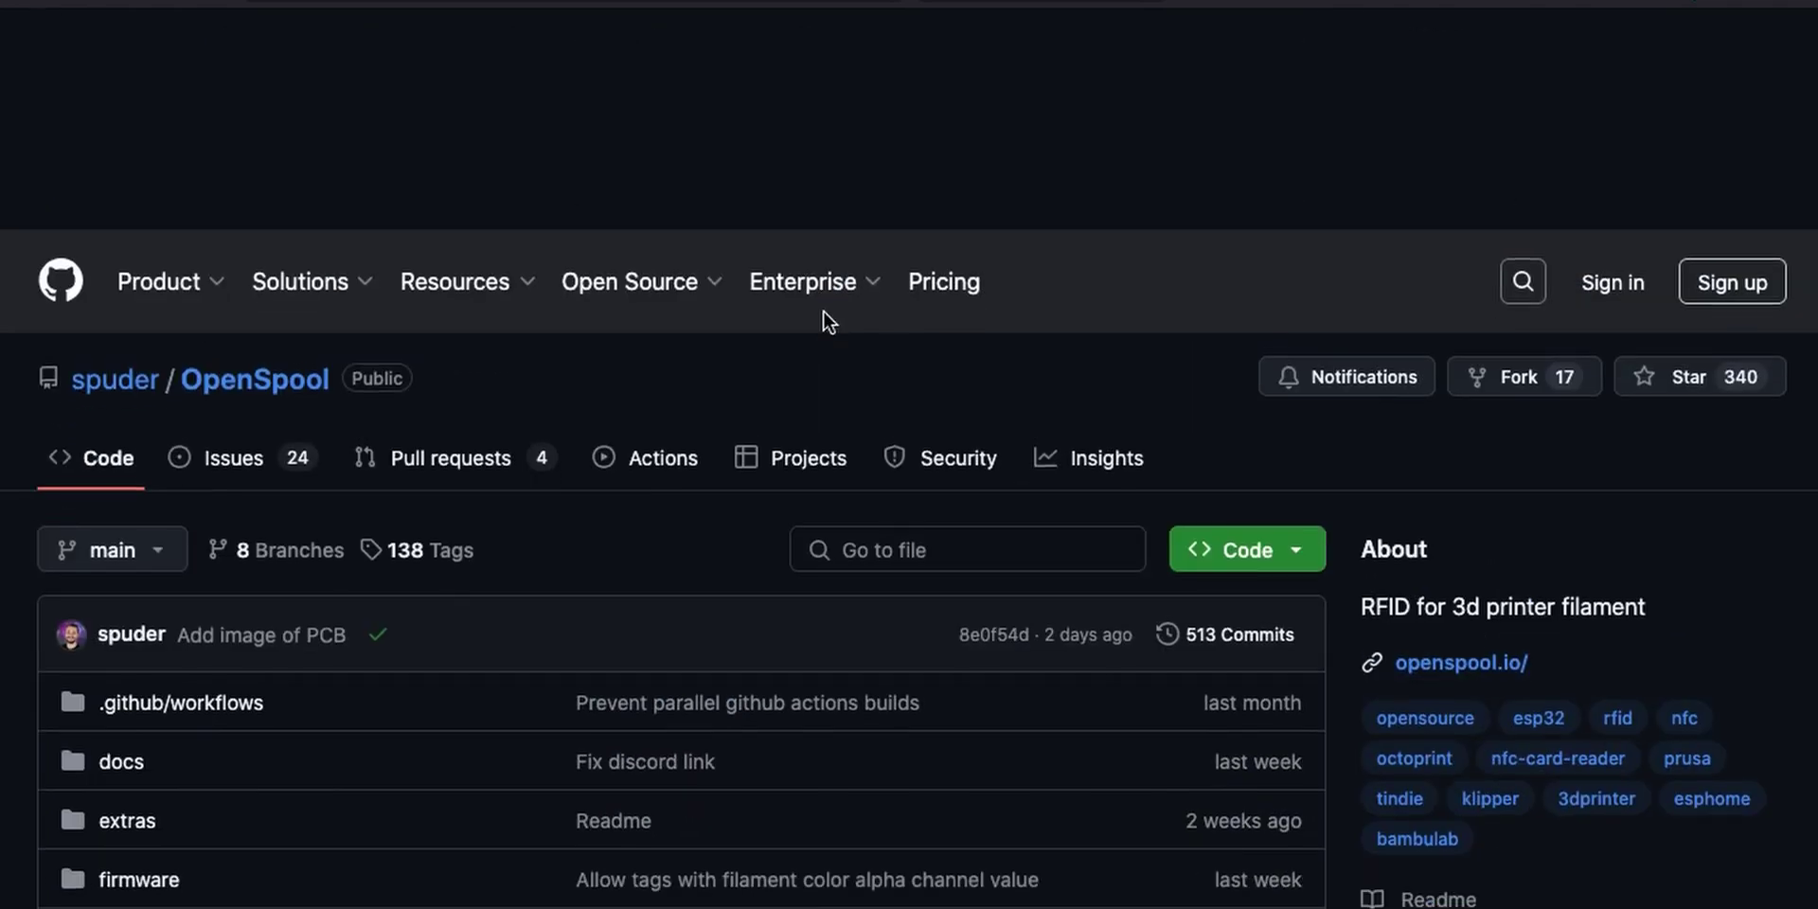
Download Gerber_OpenSpool_PCB_OpenSpool_2024-12-25.zip from the repository's hardware/openspool-mini/v3.1 folder
scroll(822, 311, "down", 3)
left_click(142, 581)
scroll(729, 620, "down", 1)
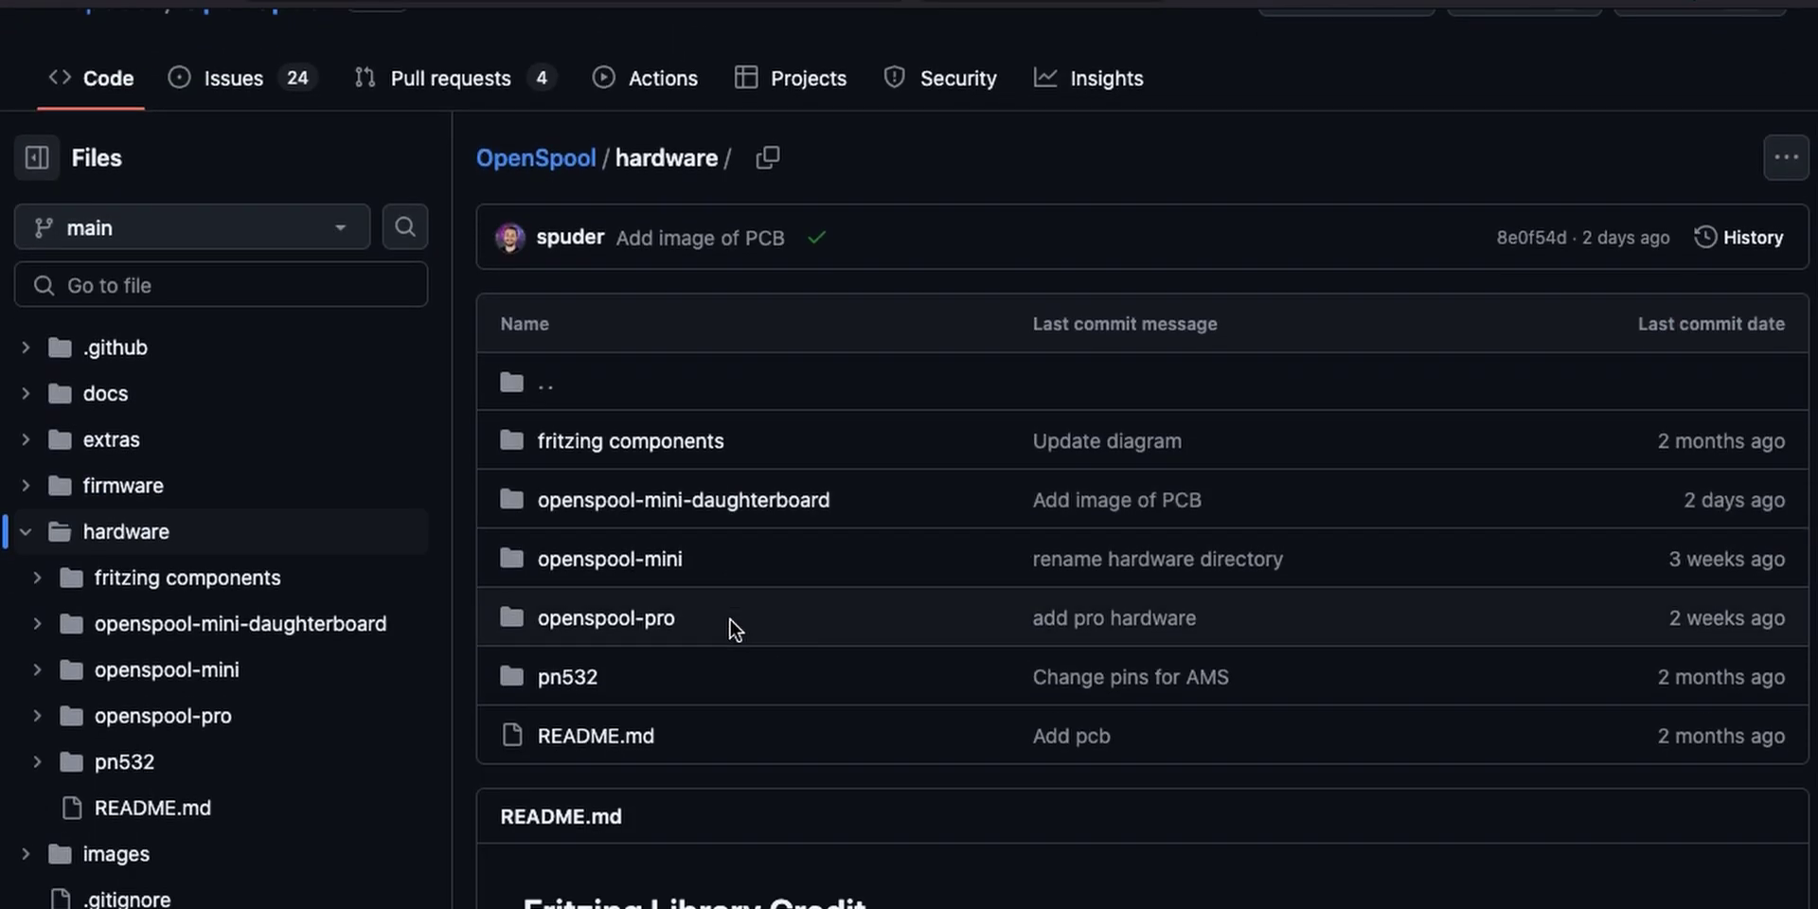
left_click(593, 569)
left_click(556, 582)
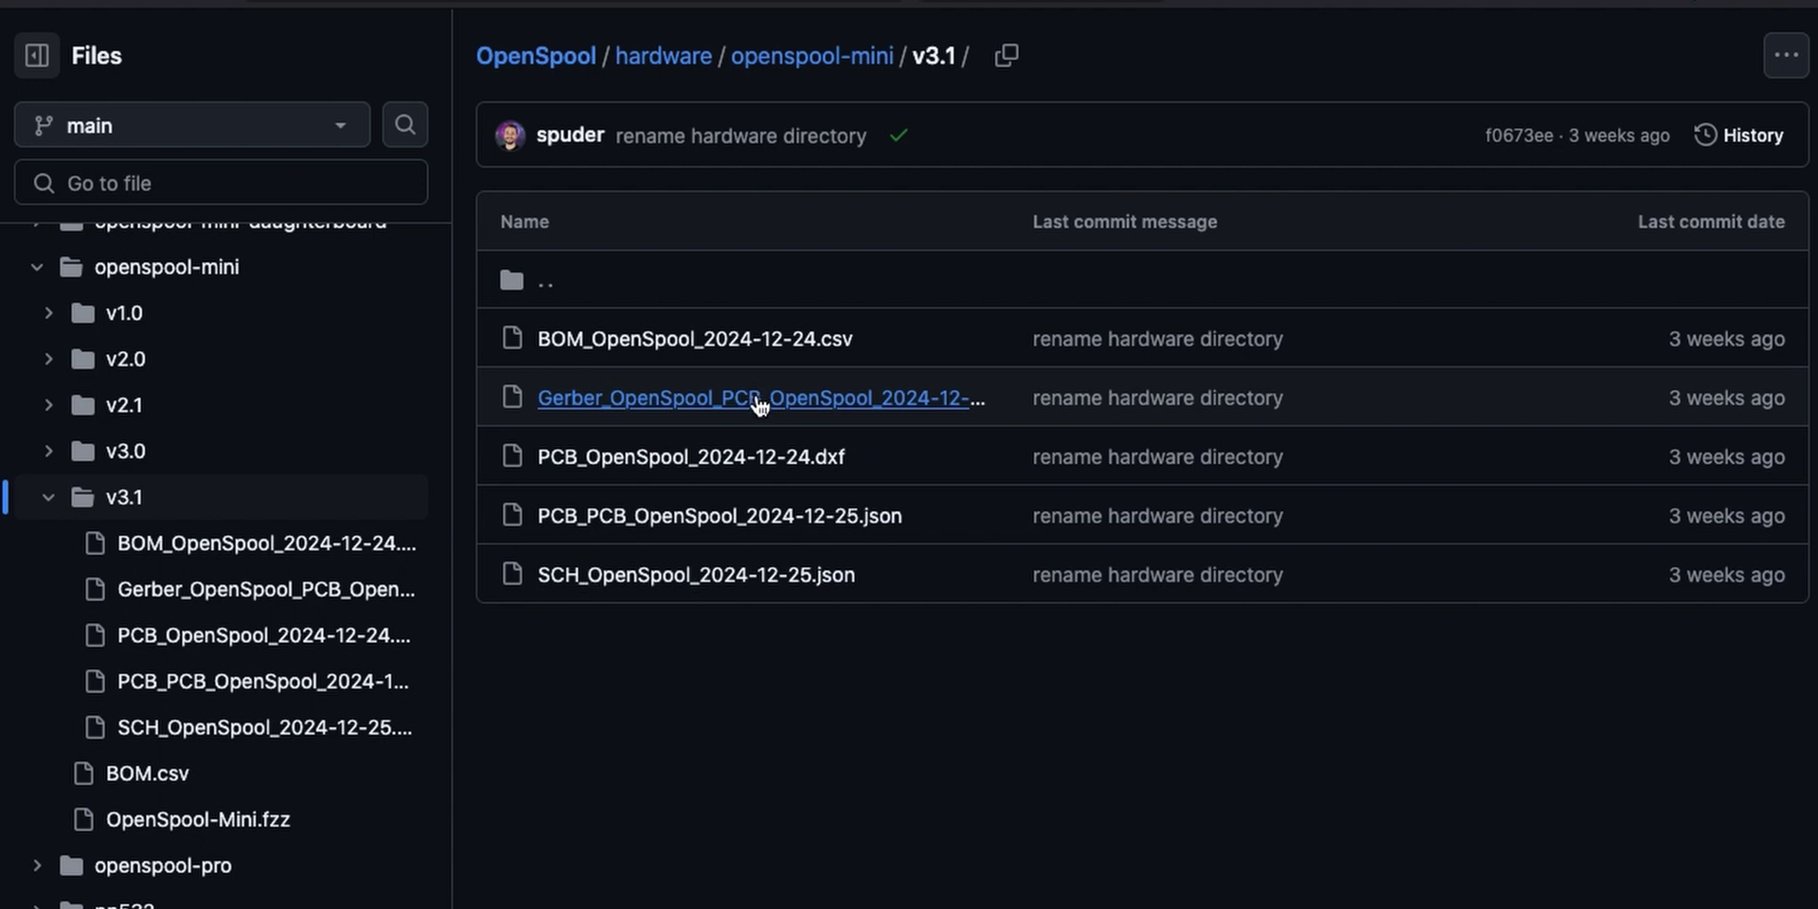
left_click(778, 398)
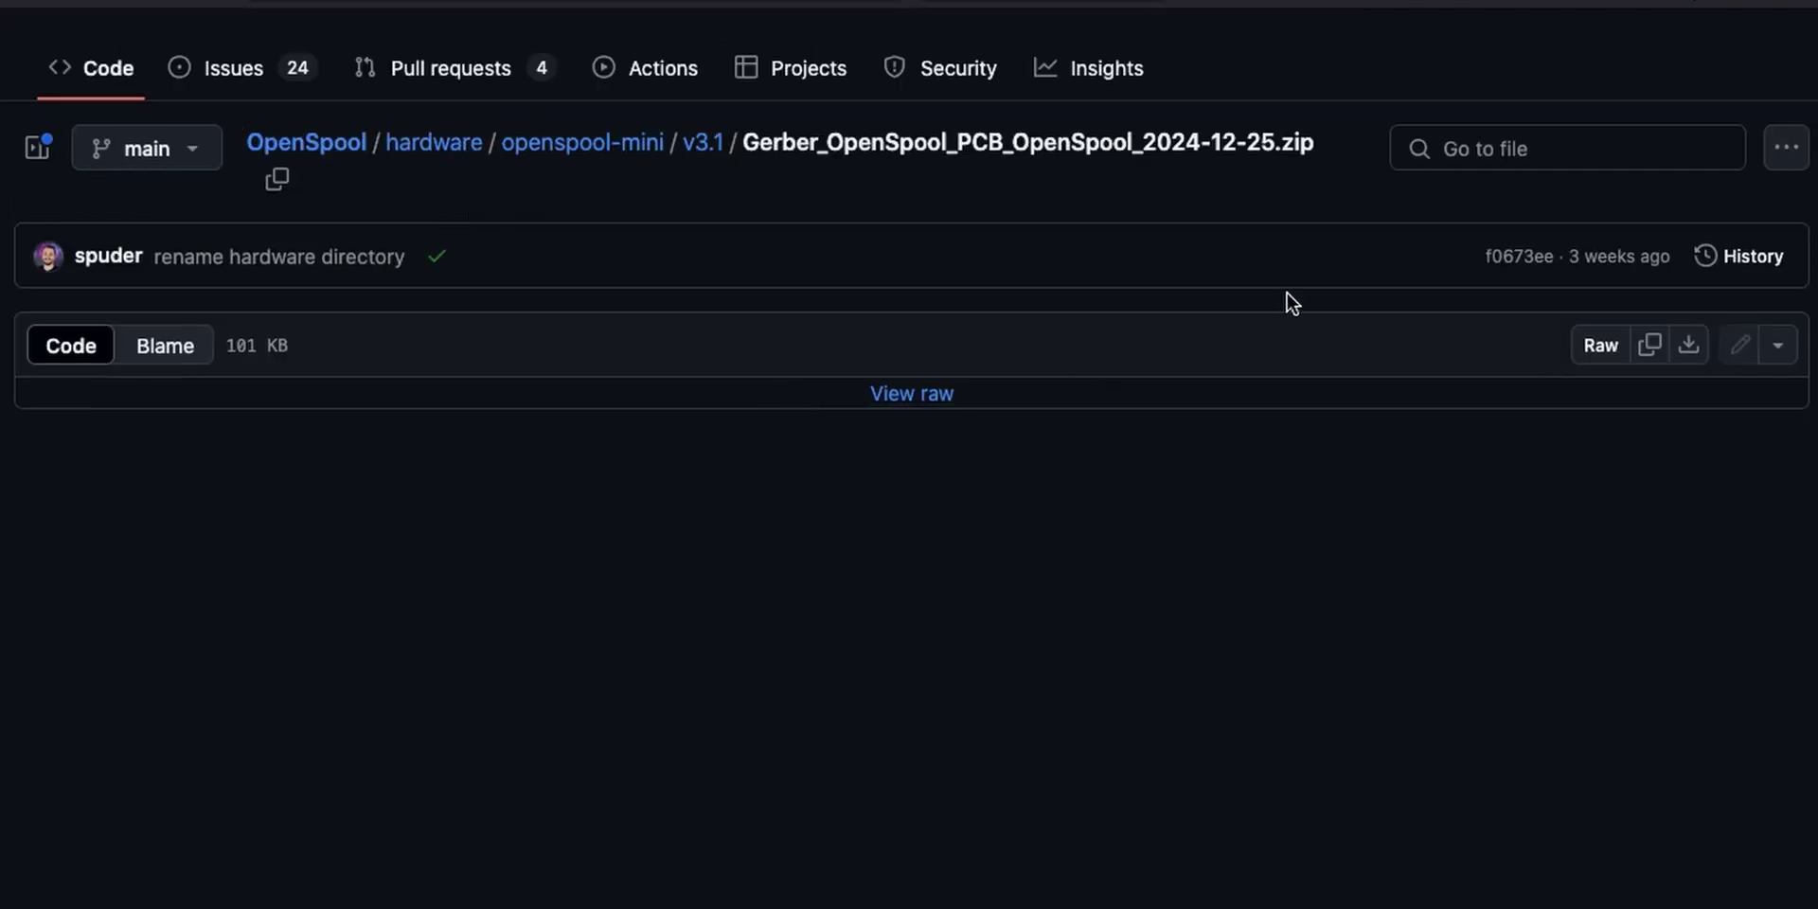
left_click(1695, 349)
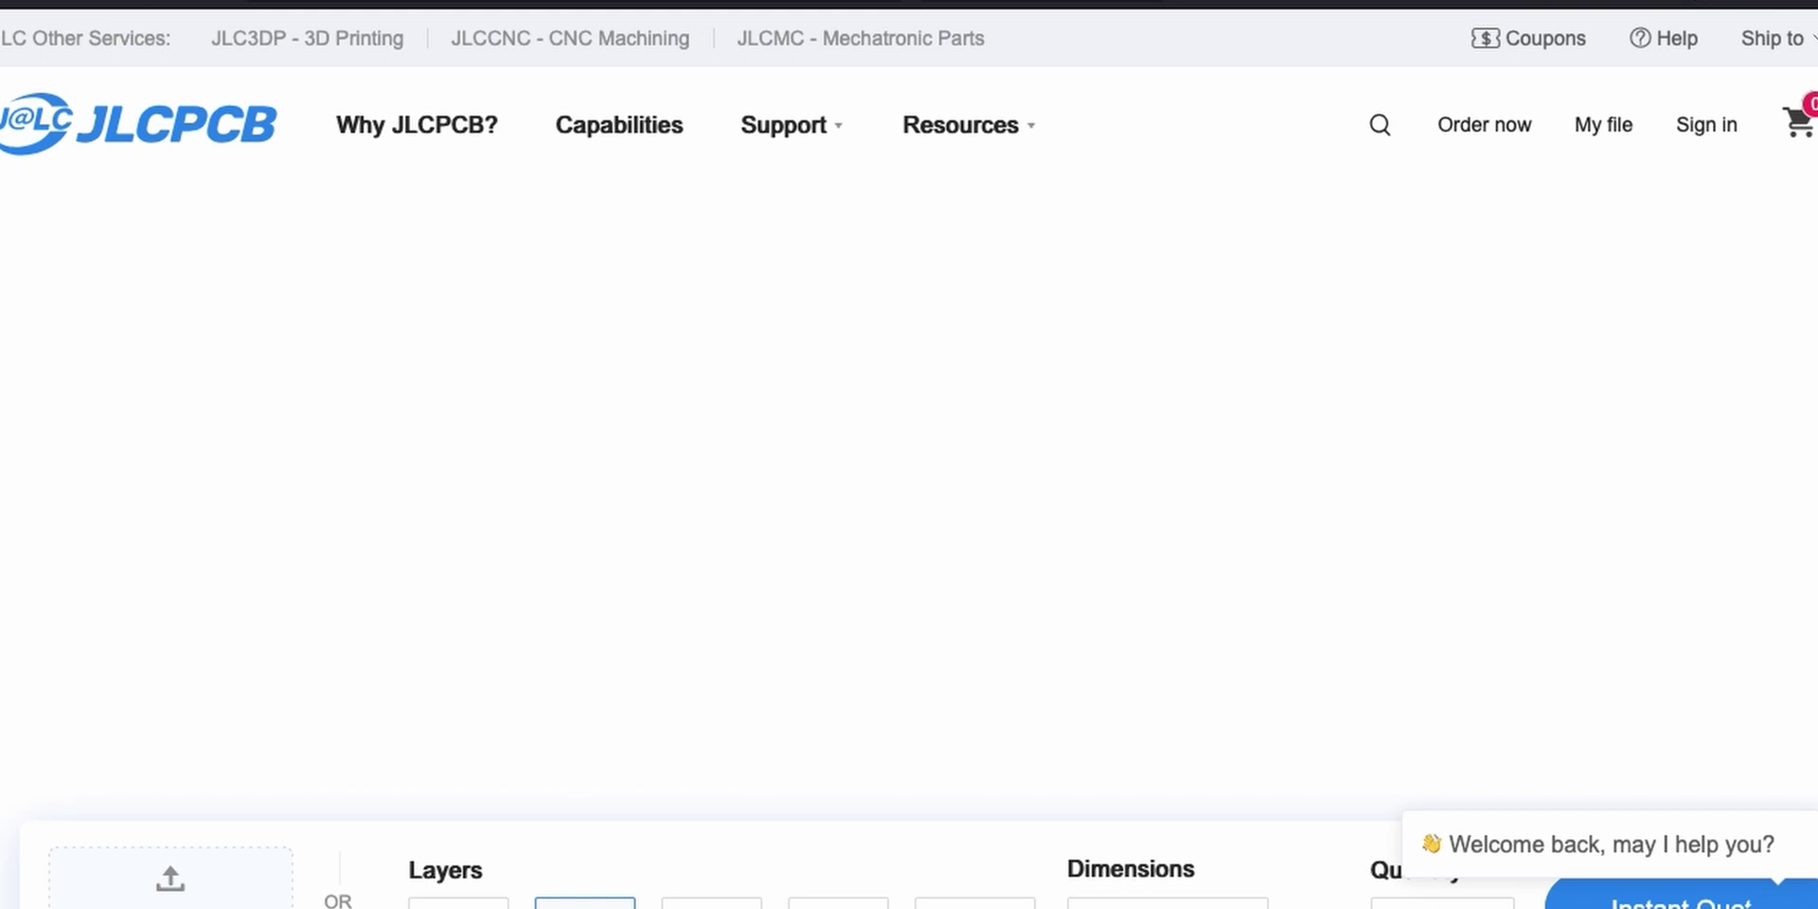
Switch to the JLCPCB website and review its PCB and mechatronic parts coupon offers and coupon terms
mouse_move(1709, 208)
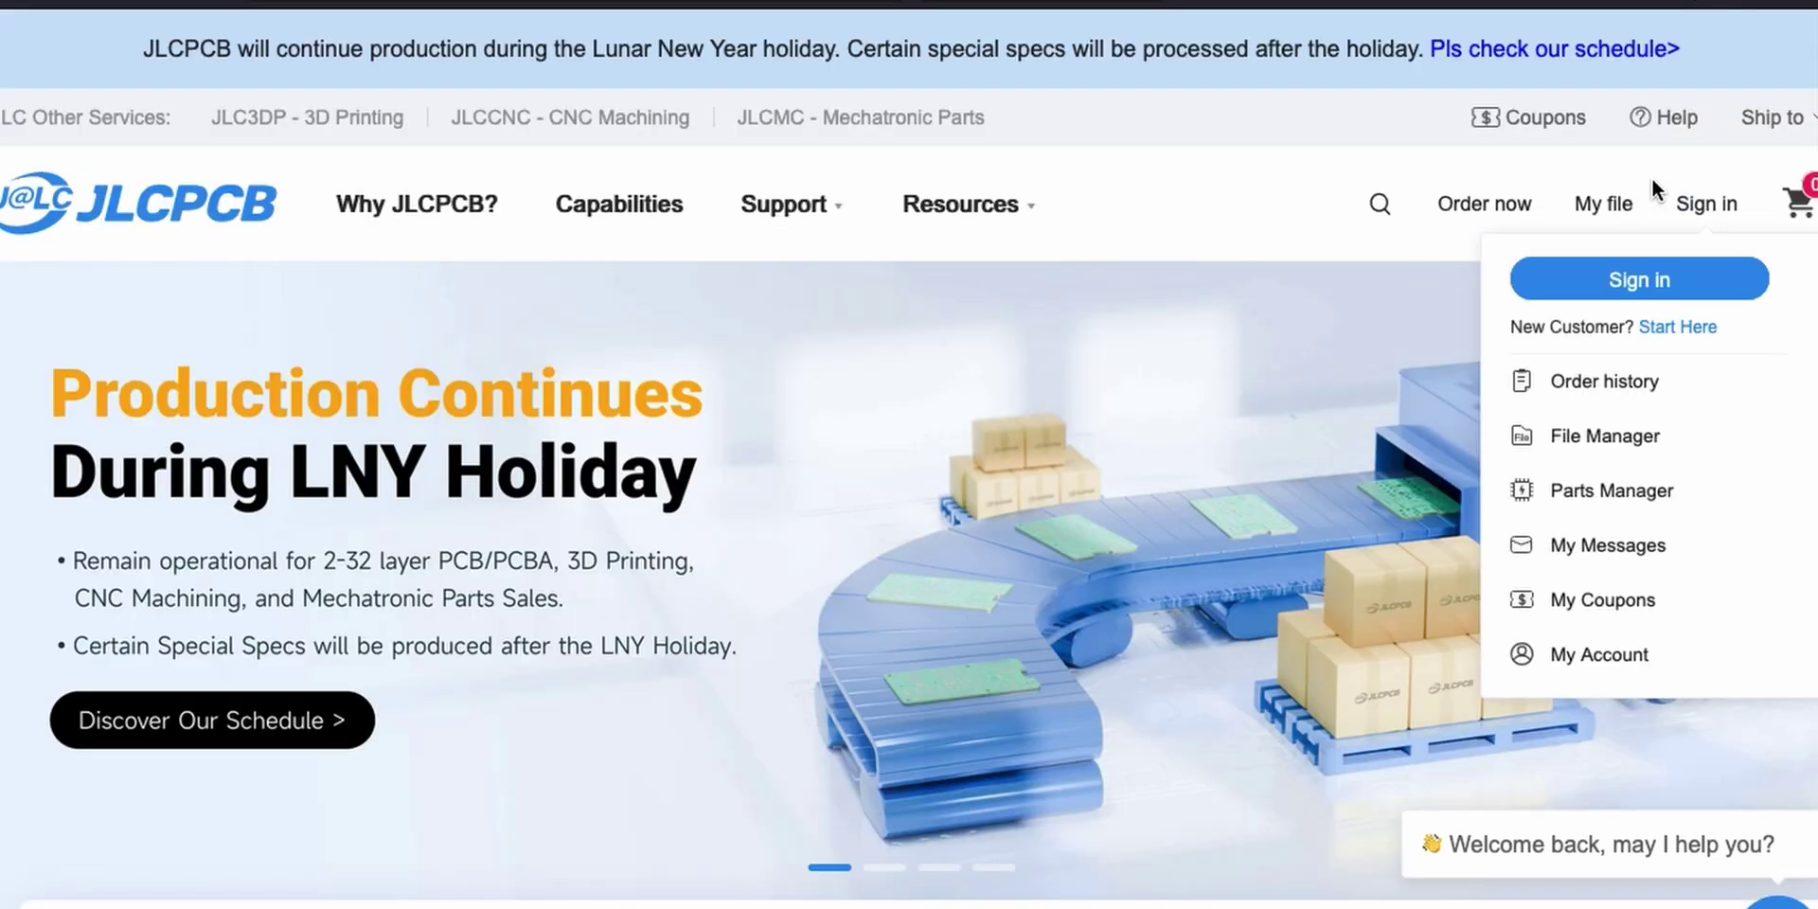
left_click(1522, 120)
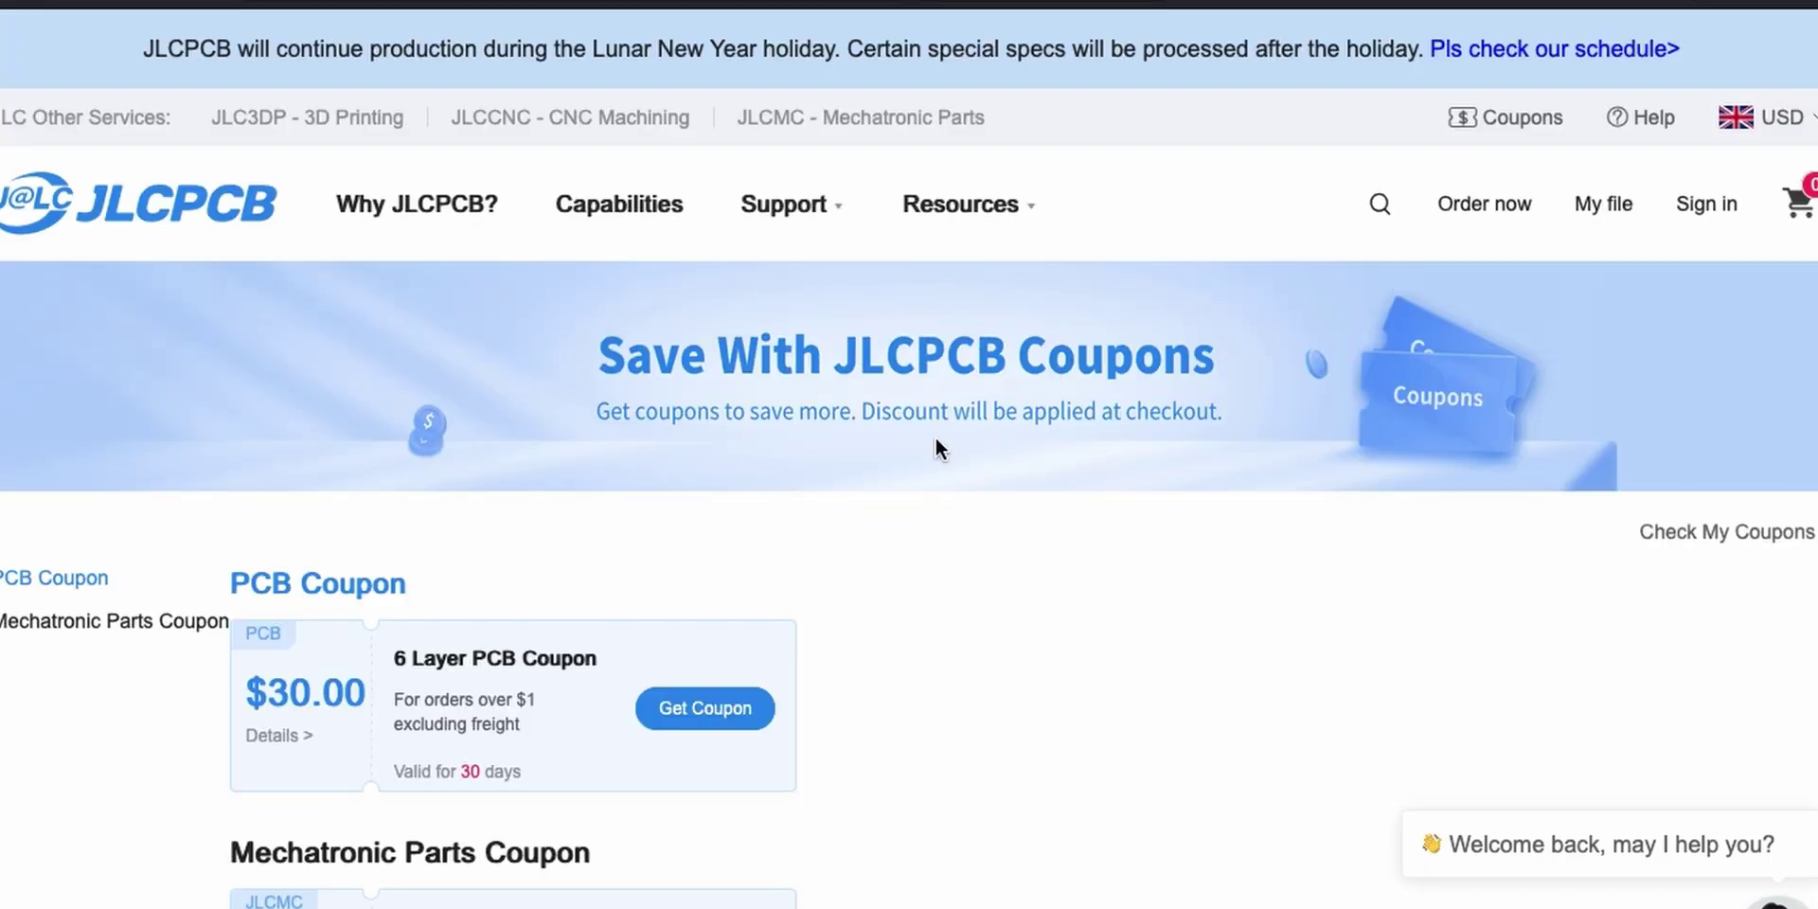
scroll(814, 650, "down", 3)
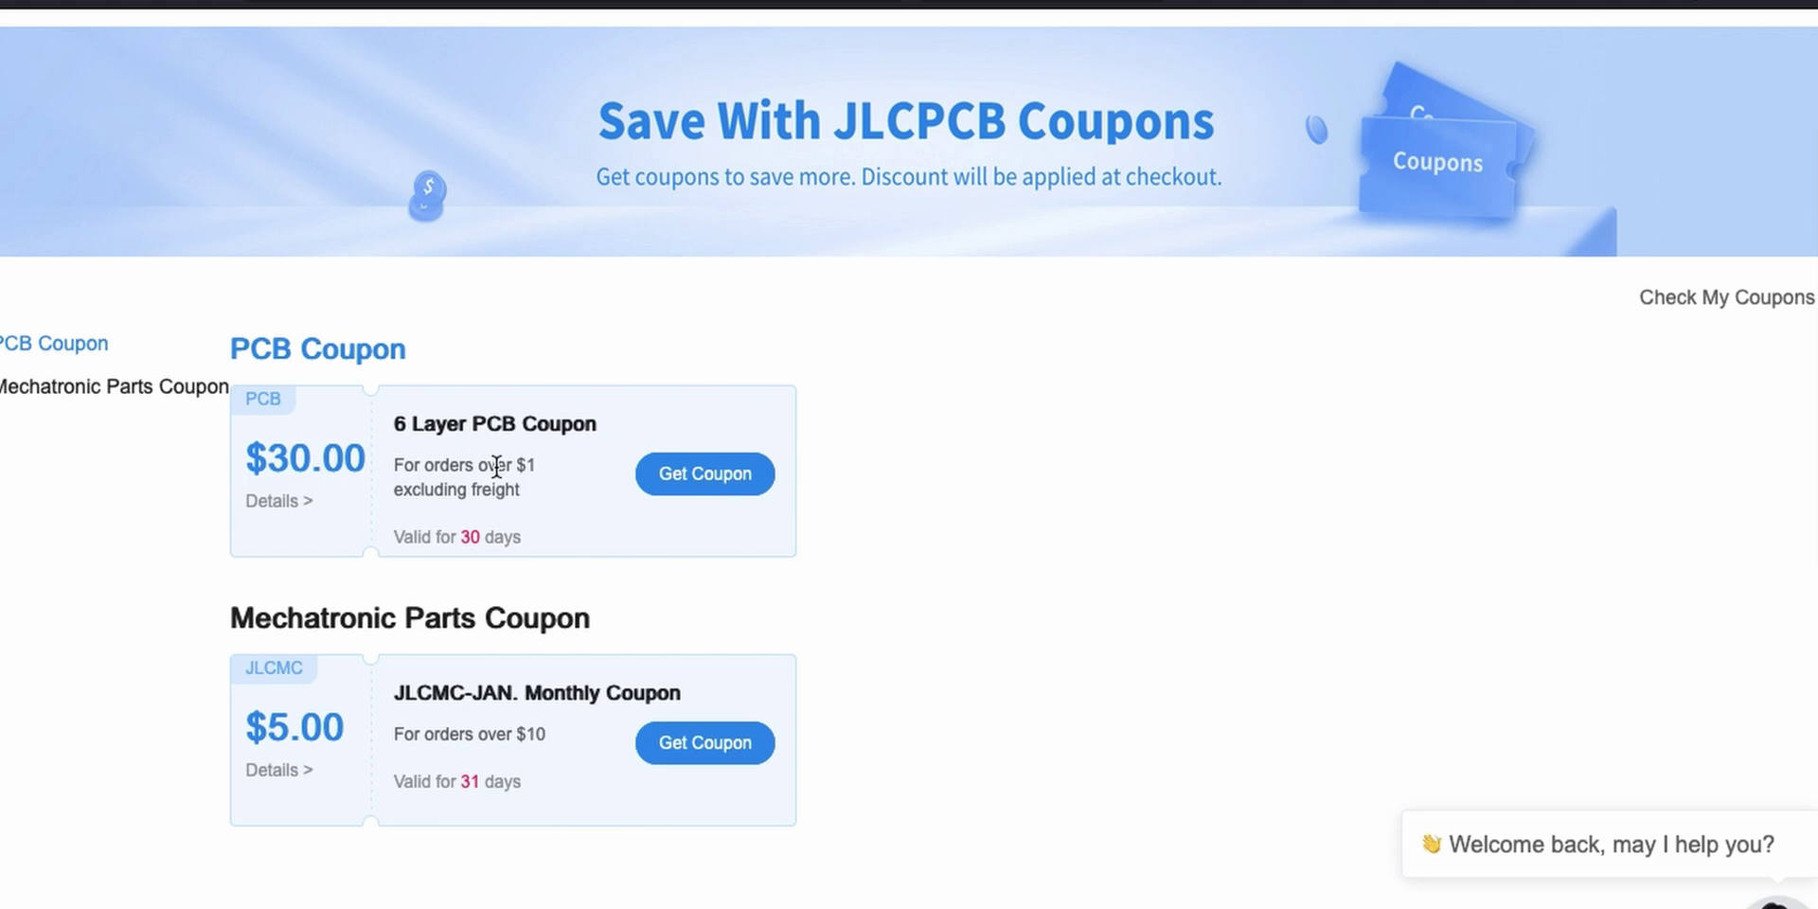
scroll(496, 466, "down", 5)
scroll(495, 476, "up", 2)
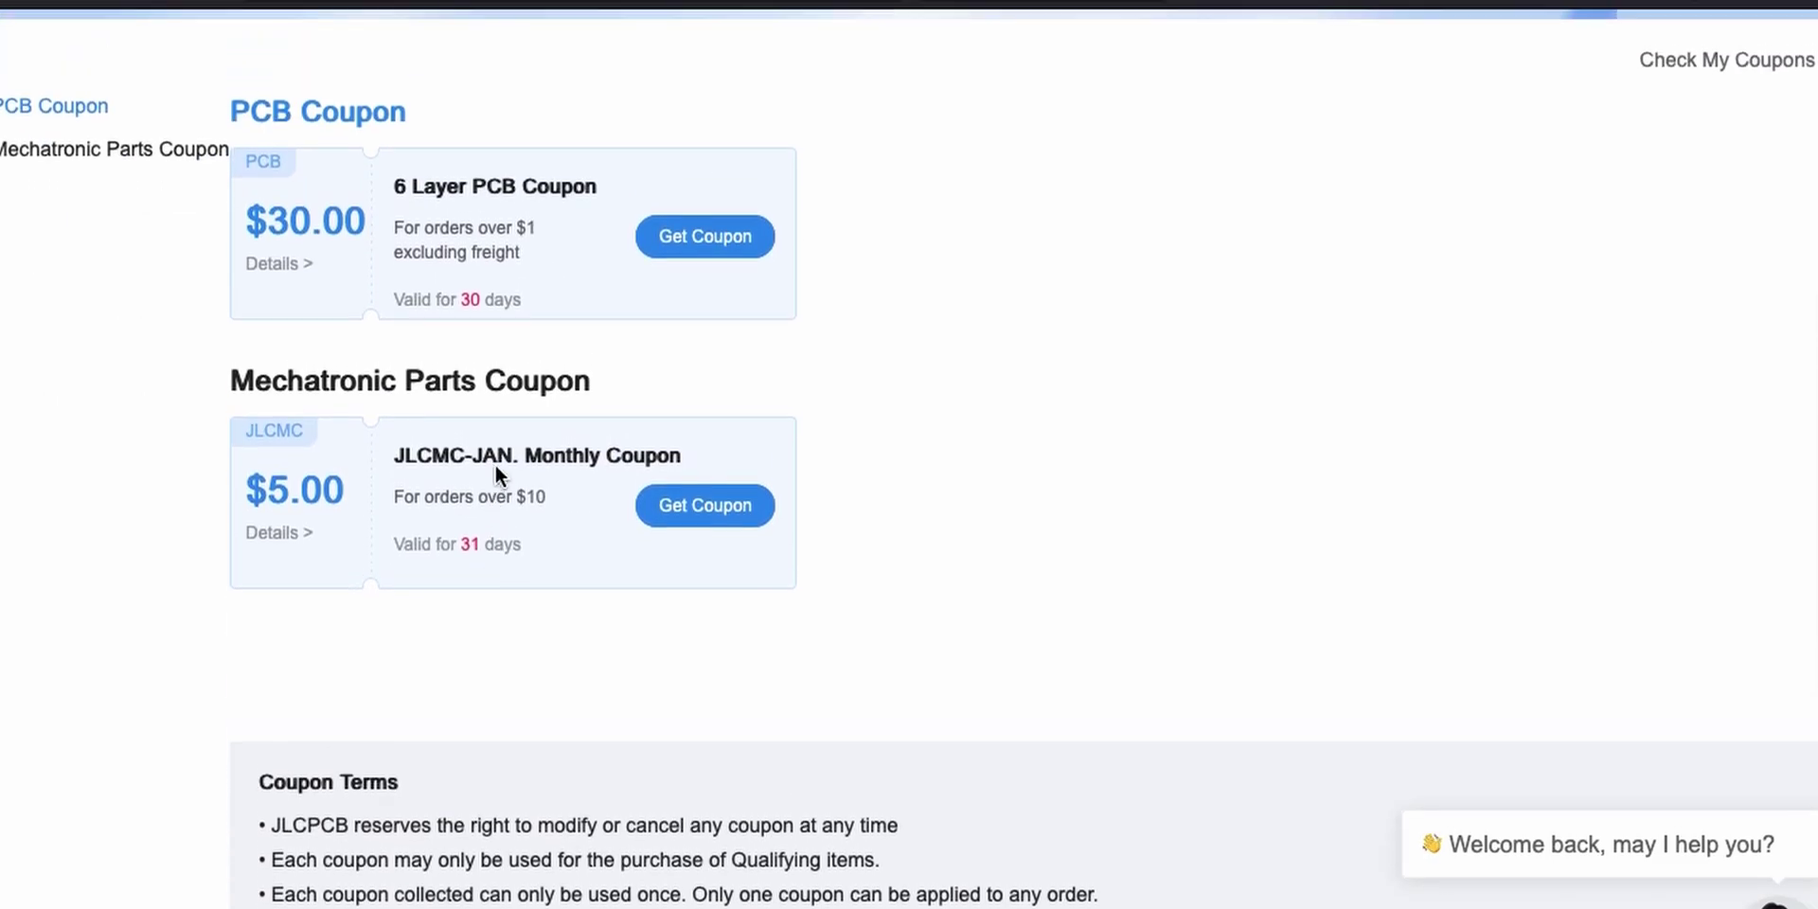
scroll(497, 466, "up", 2)
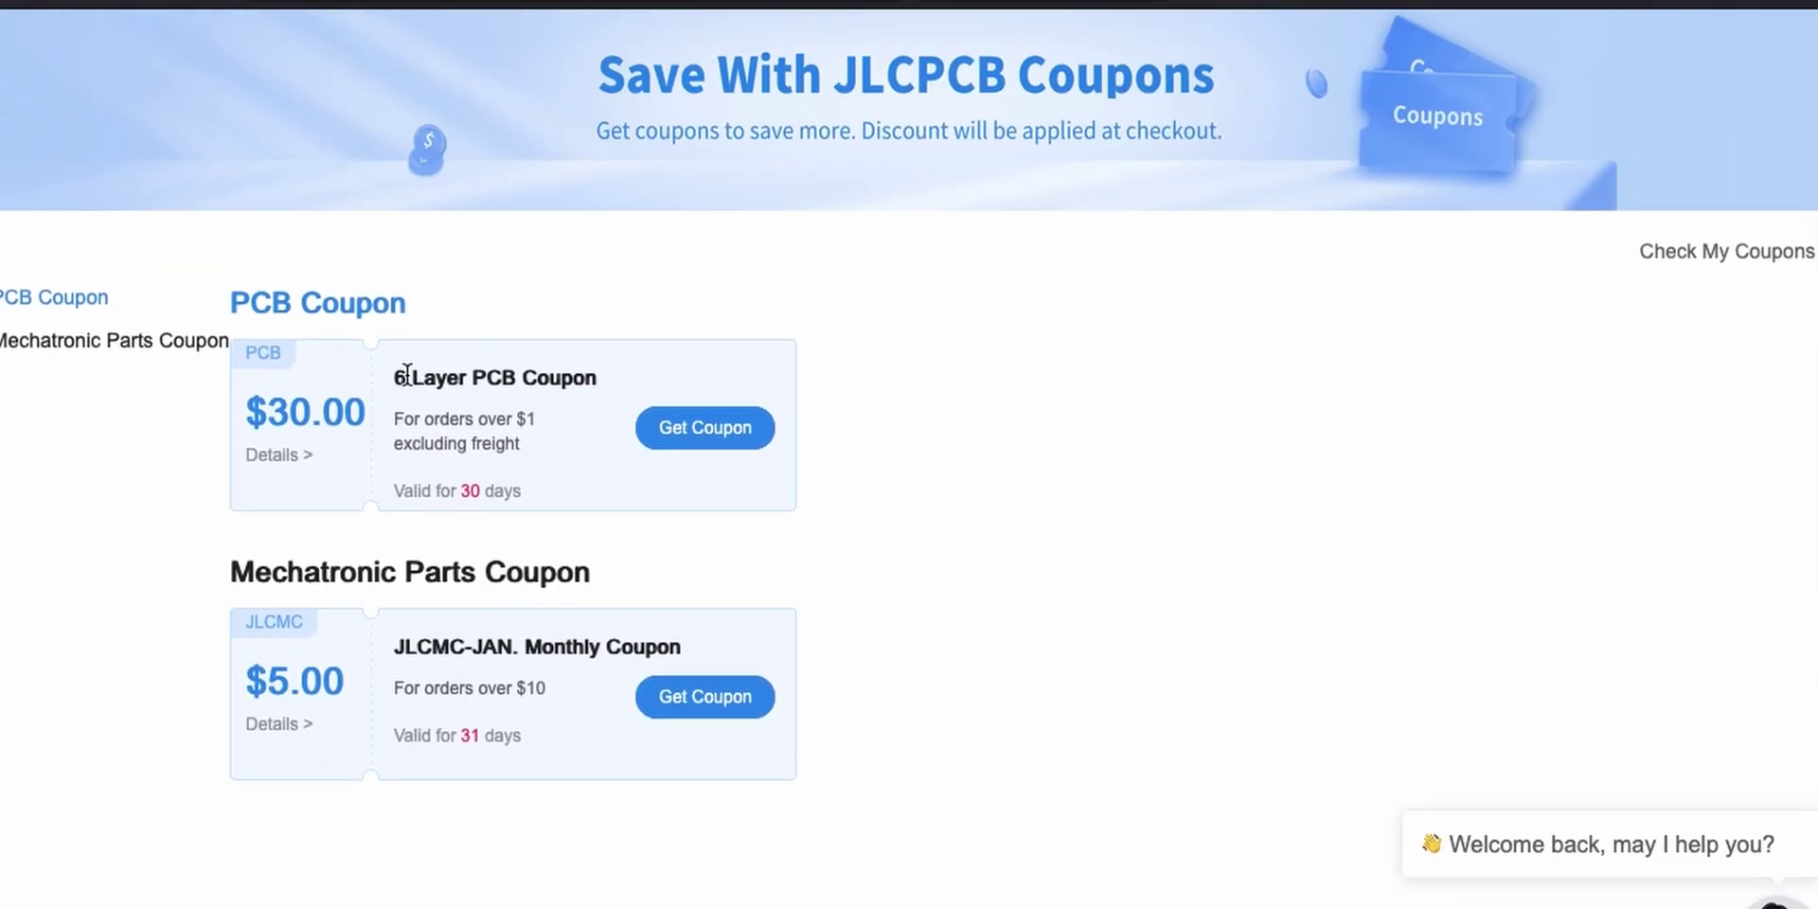
scroll(407, 379, "up", 2)
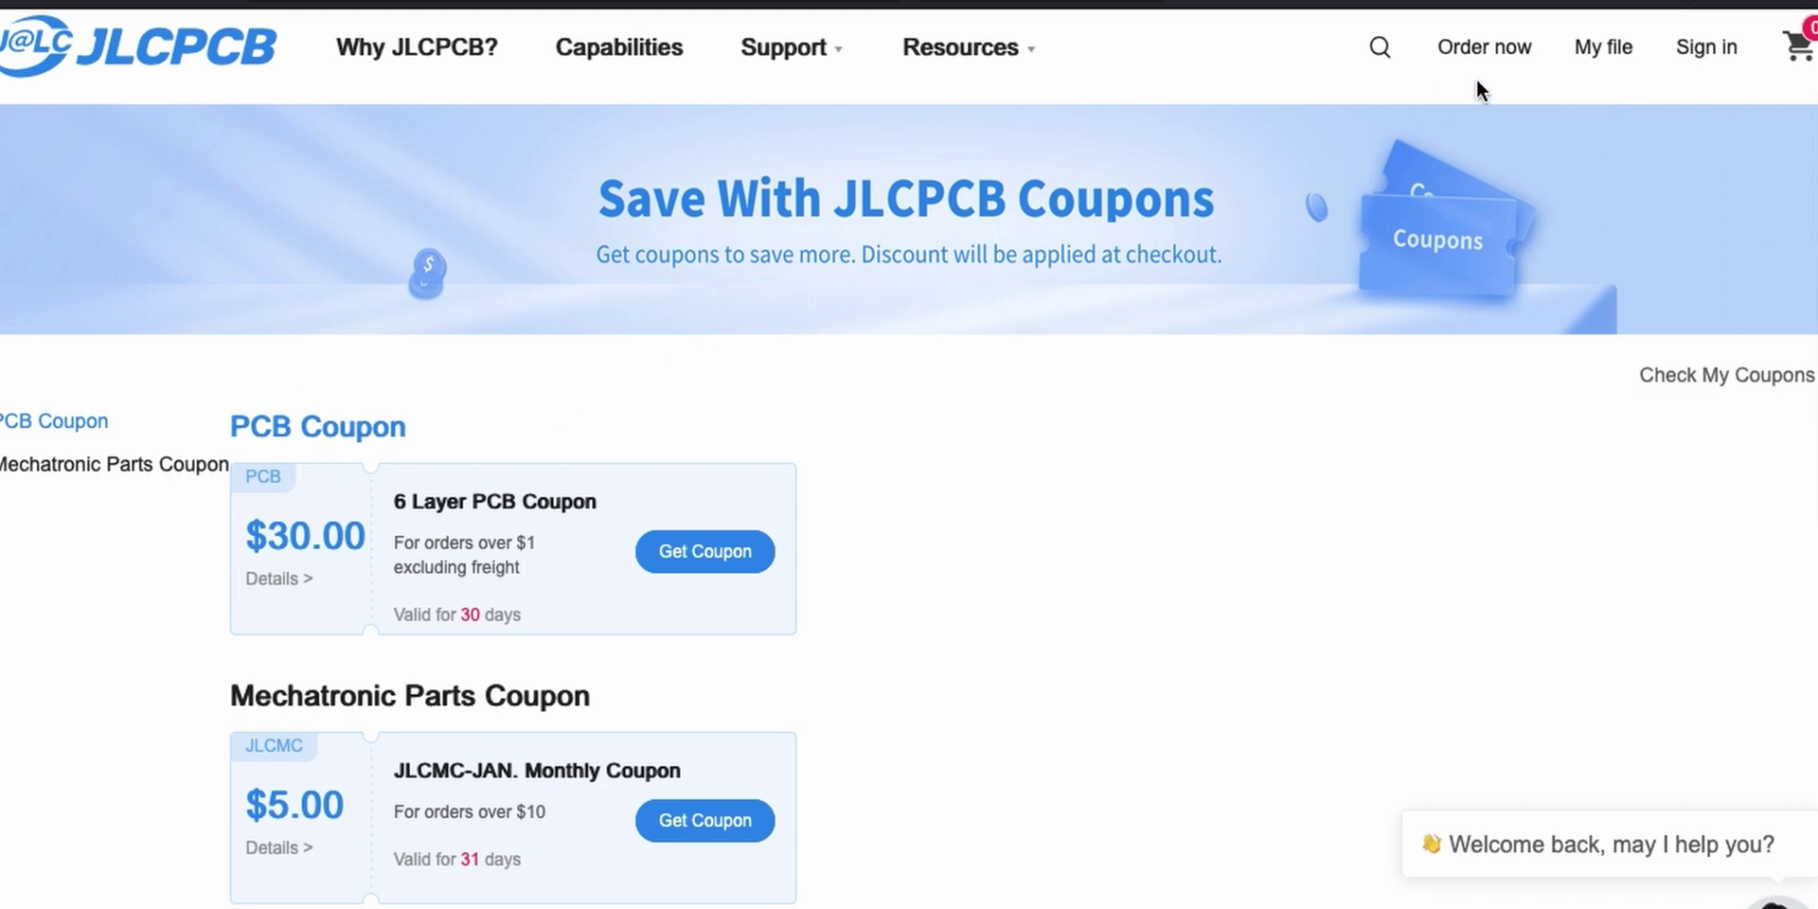
Sign in to JLCPCB and upload Gerber_OpenSpool_PCB_OpenSpool_2024-12-25(1).zip from Downloads to a new Standard PCB/PCBA order
mouse_move(1705, 48)
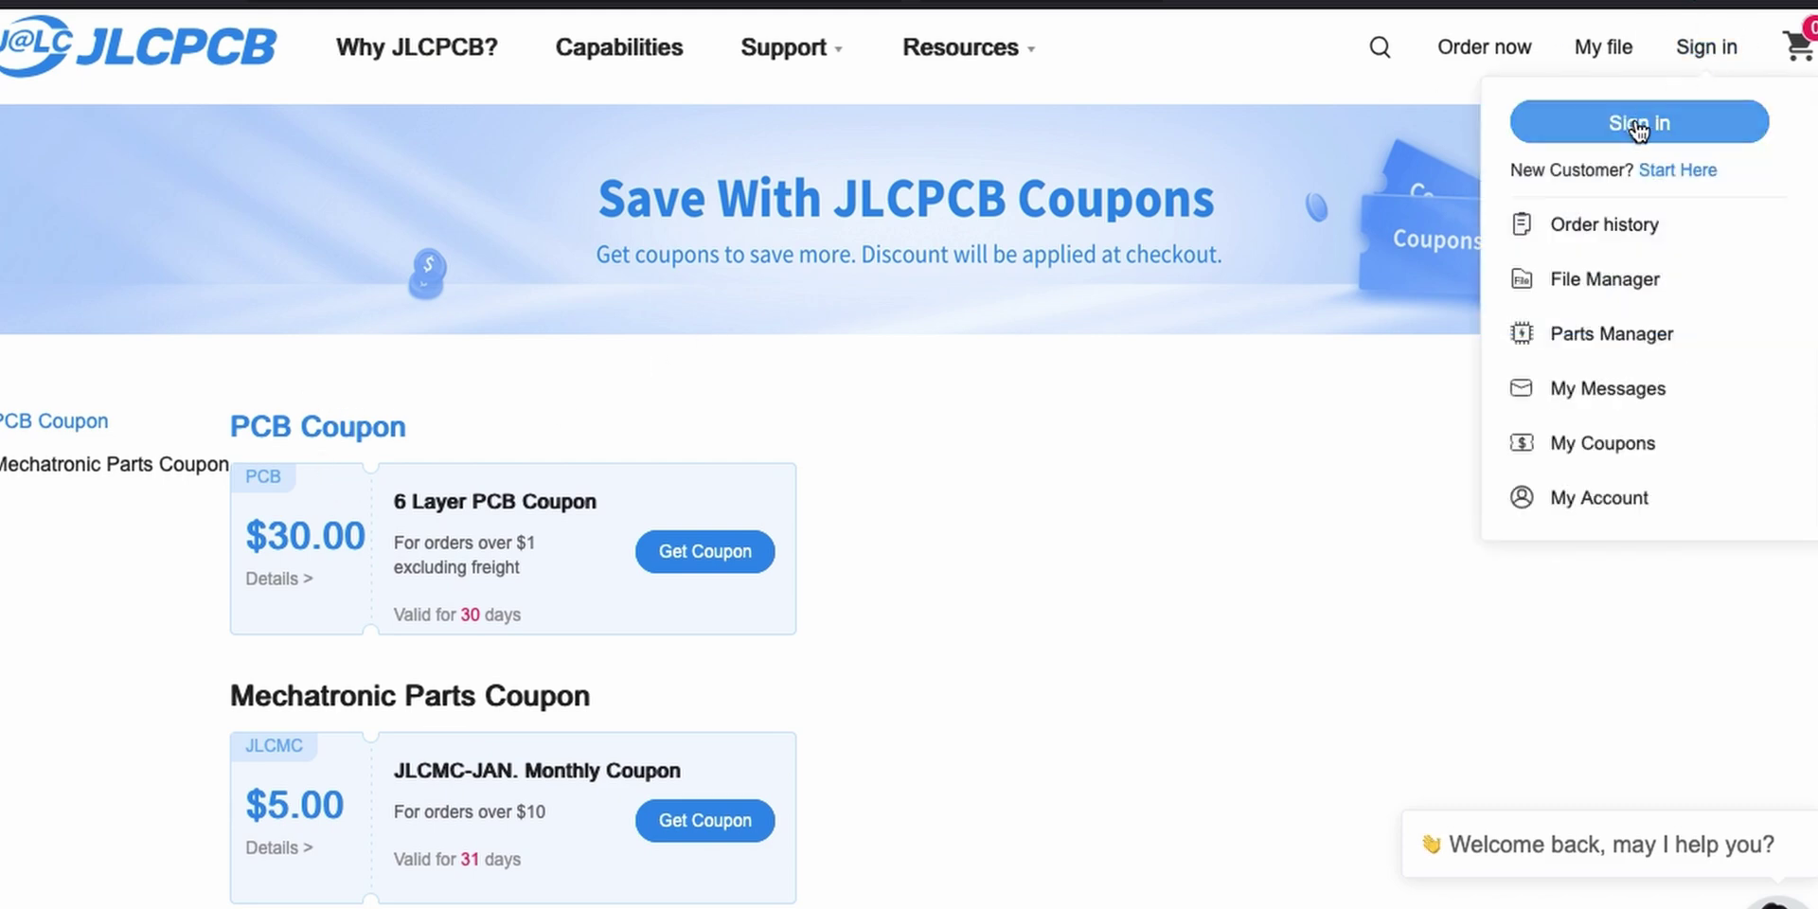
left_click(1640, 131)
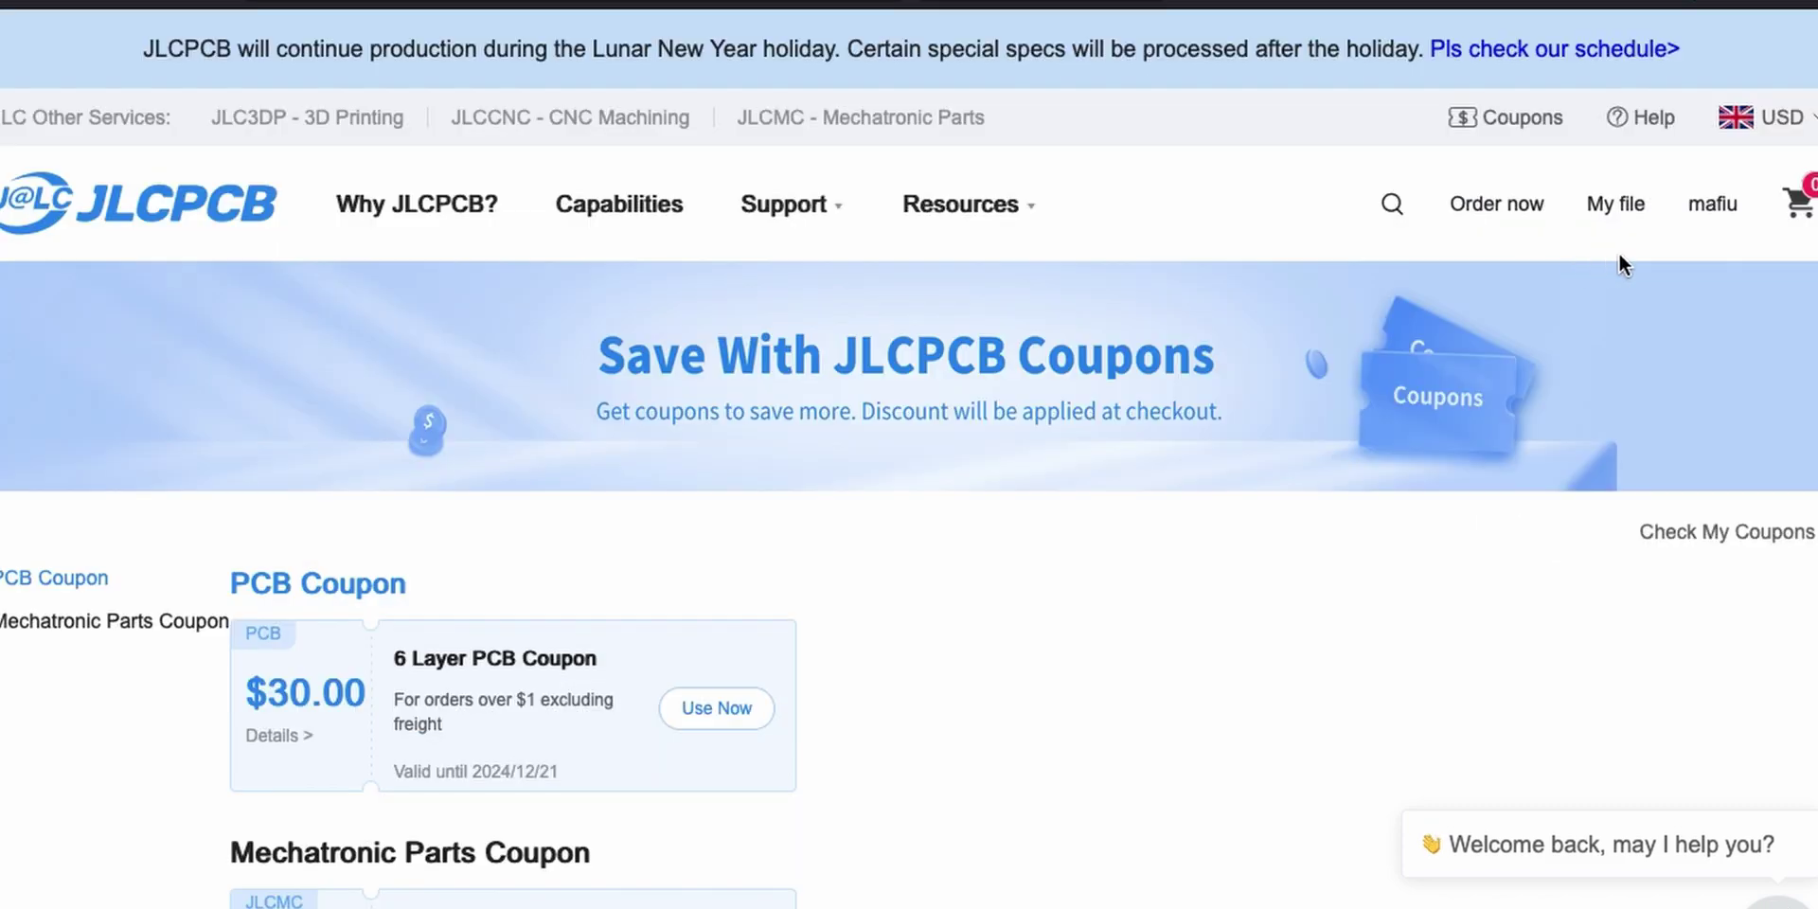
left_click(1512, 207)
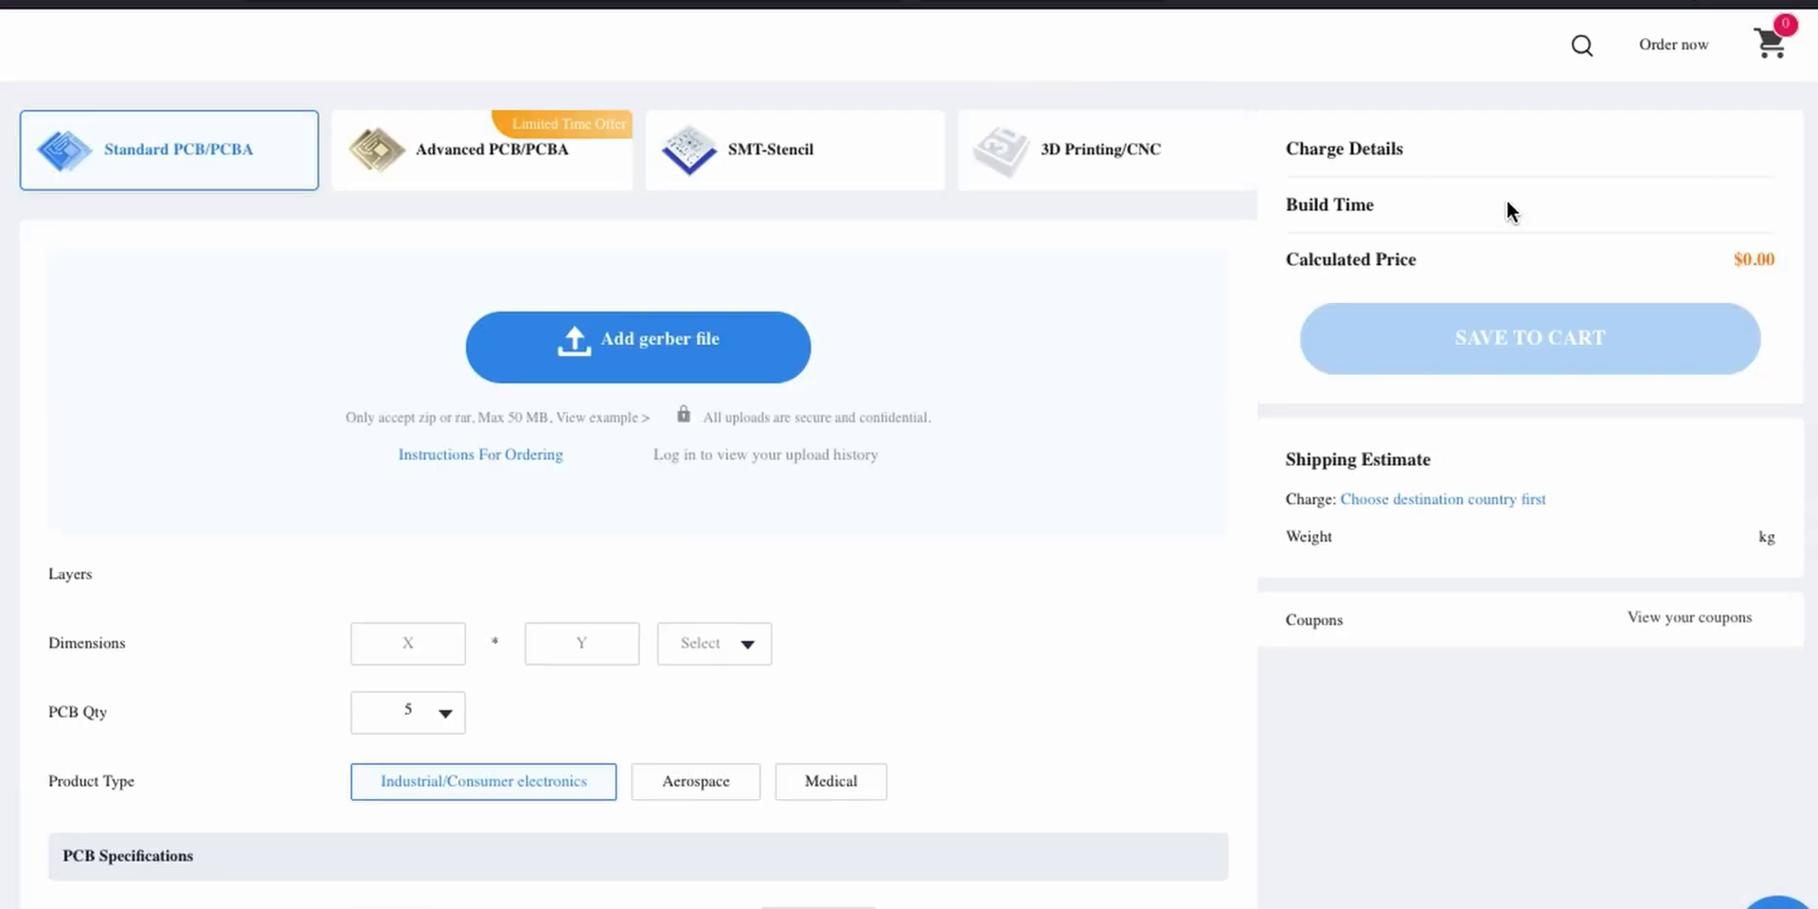
left_click(618, 364)
left_click(929, 116)
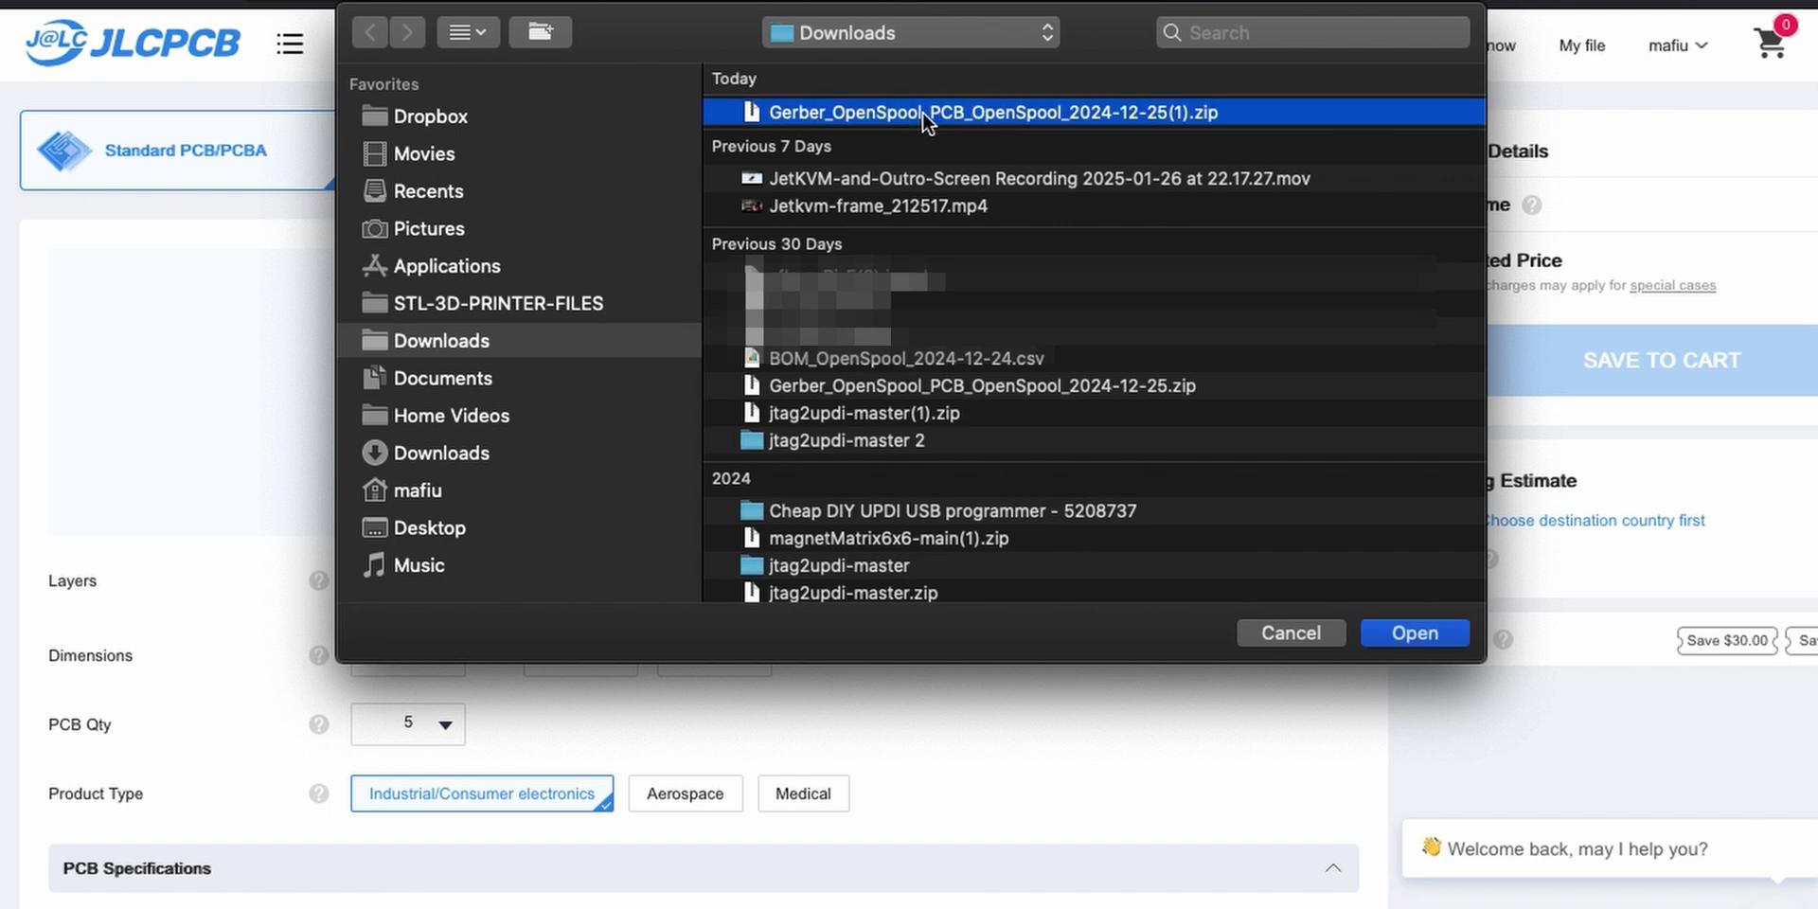
left_click(1434, 632)
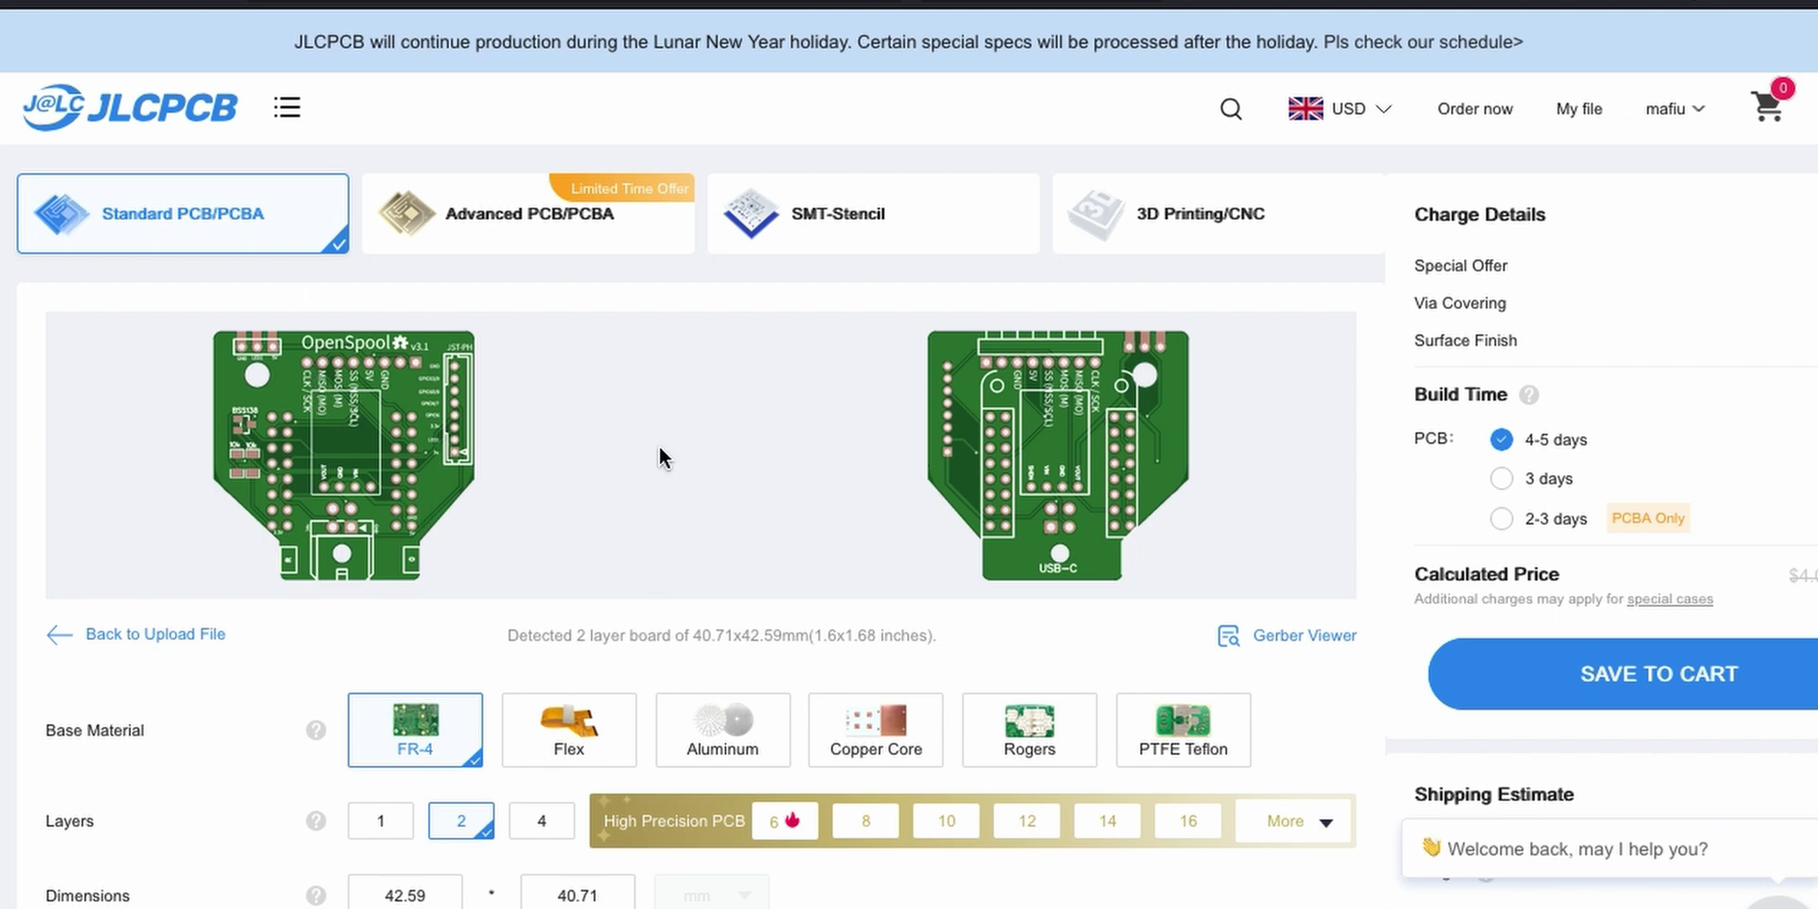
Set the PCB color to Purple and accept the holiday production reminder
scroll(549, 434, "down", 1)
scroll(549, 434, "down", 8)
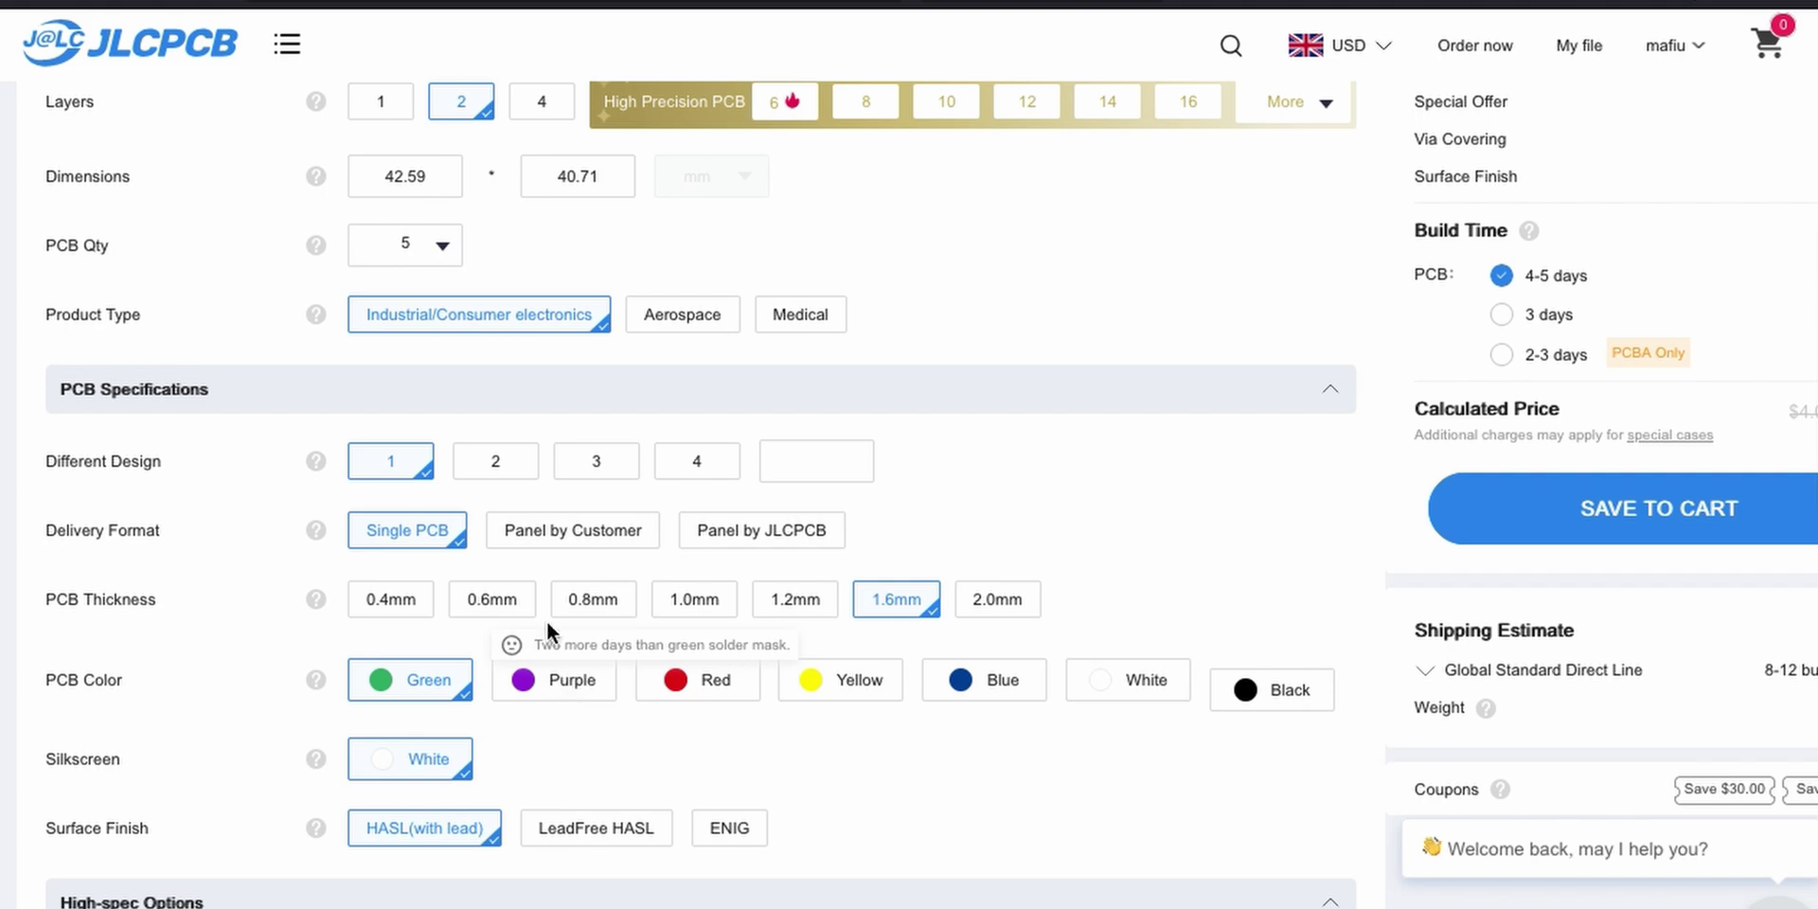
left_click(564, 689)
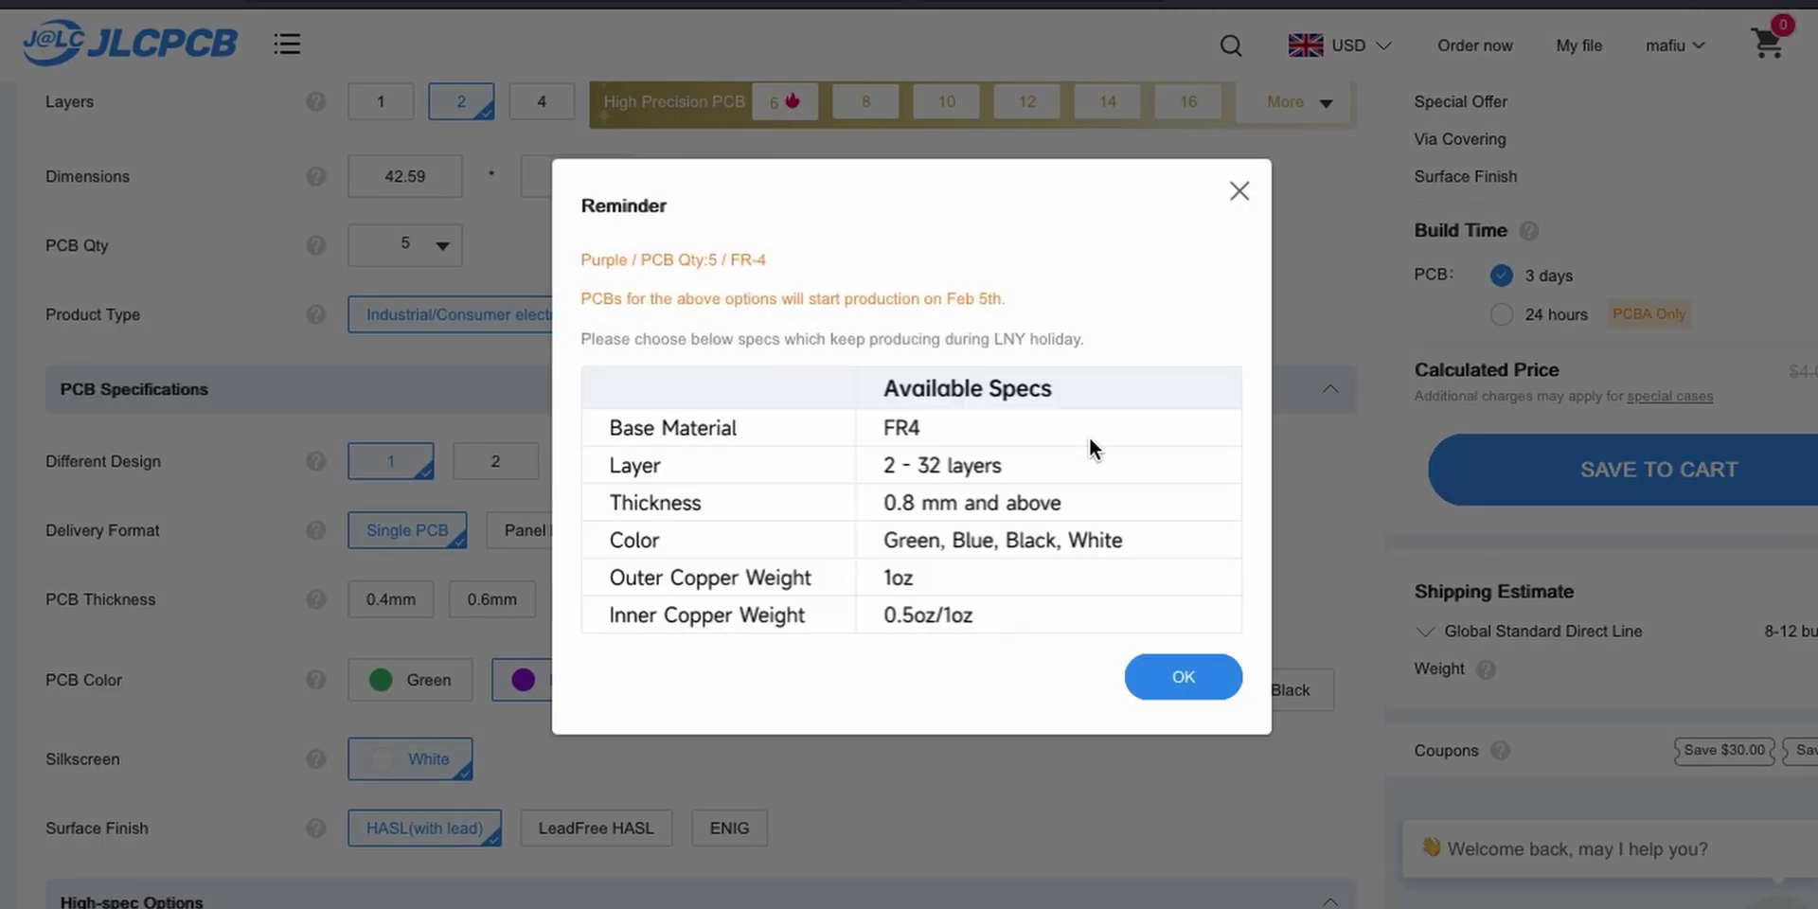
left_click(1184, 679)
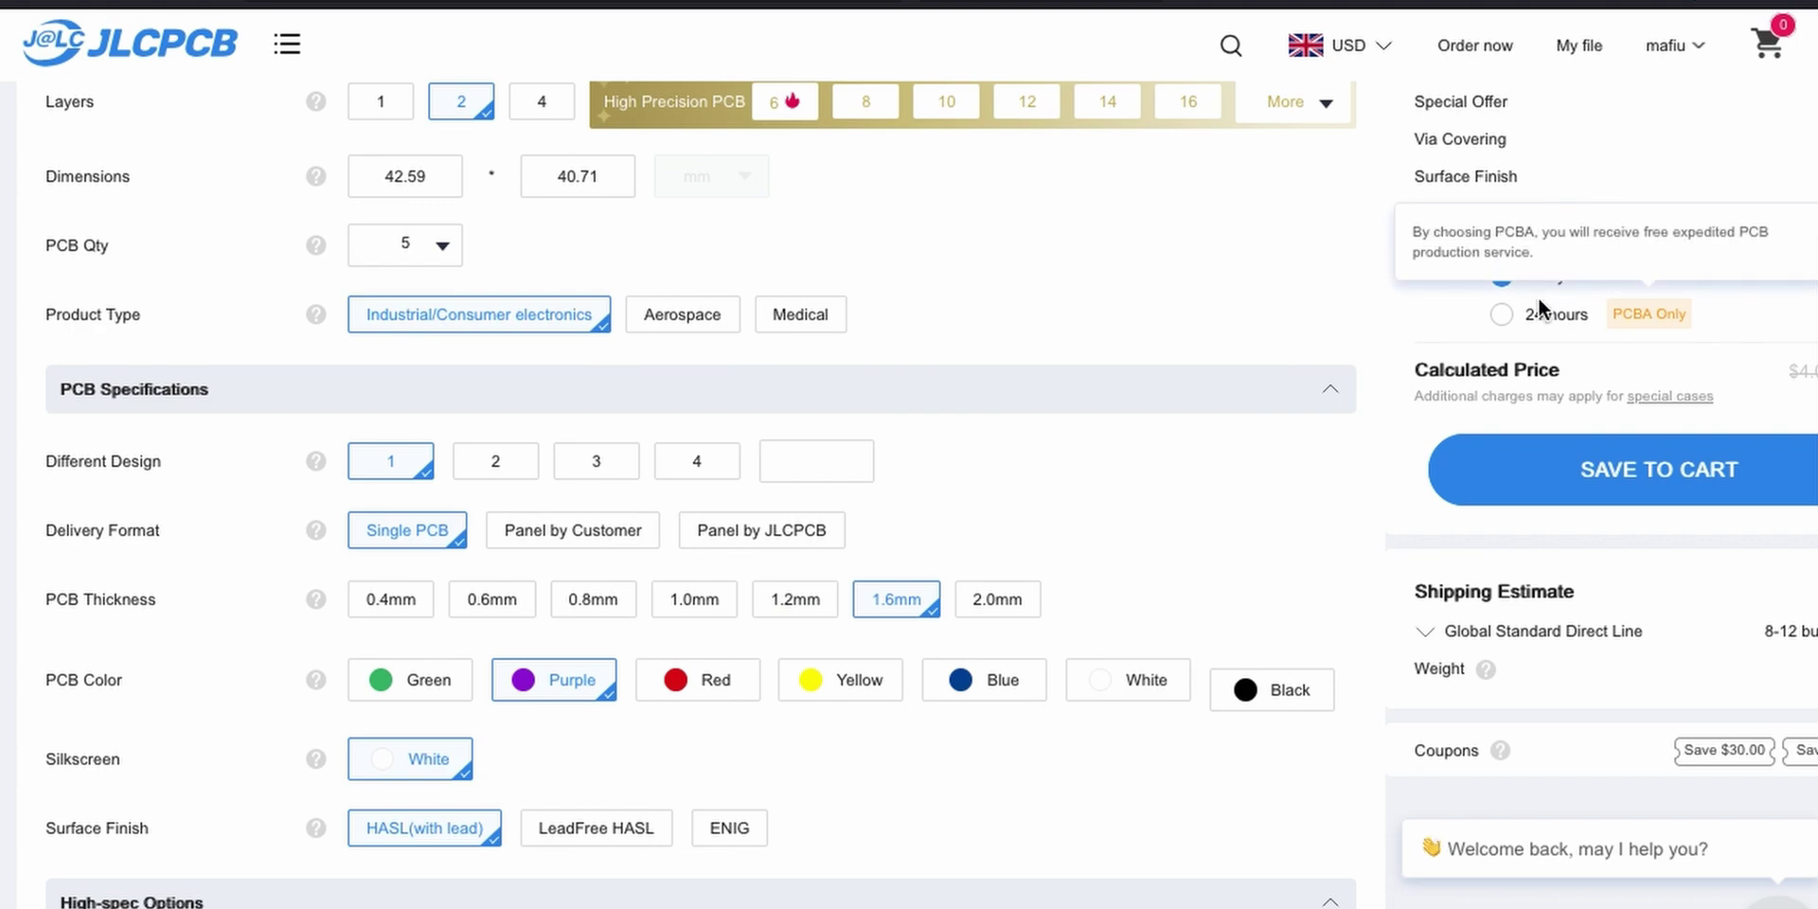
Examine the board preview, quantity, PCB specifications, high-spec options and assembly options of the order
scroll(1641, 241, "up", 2)
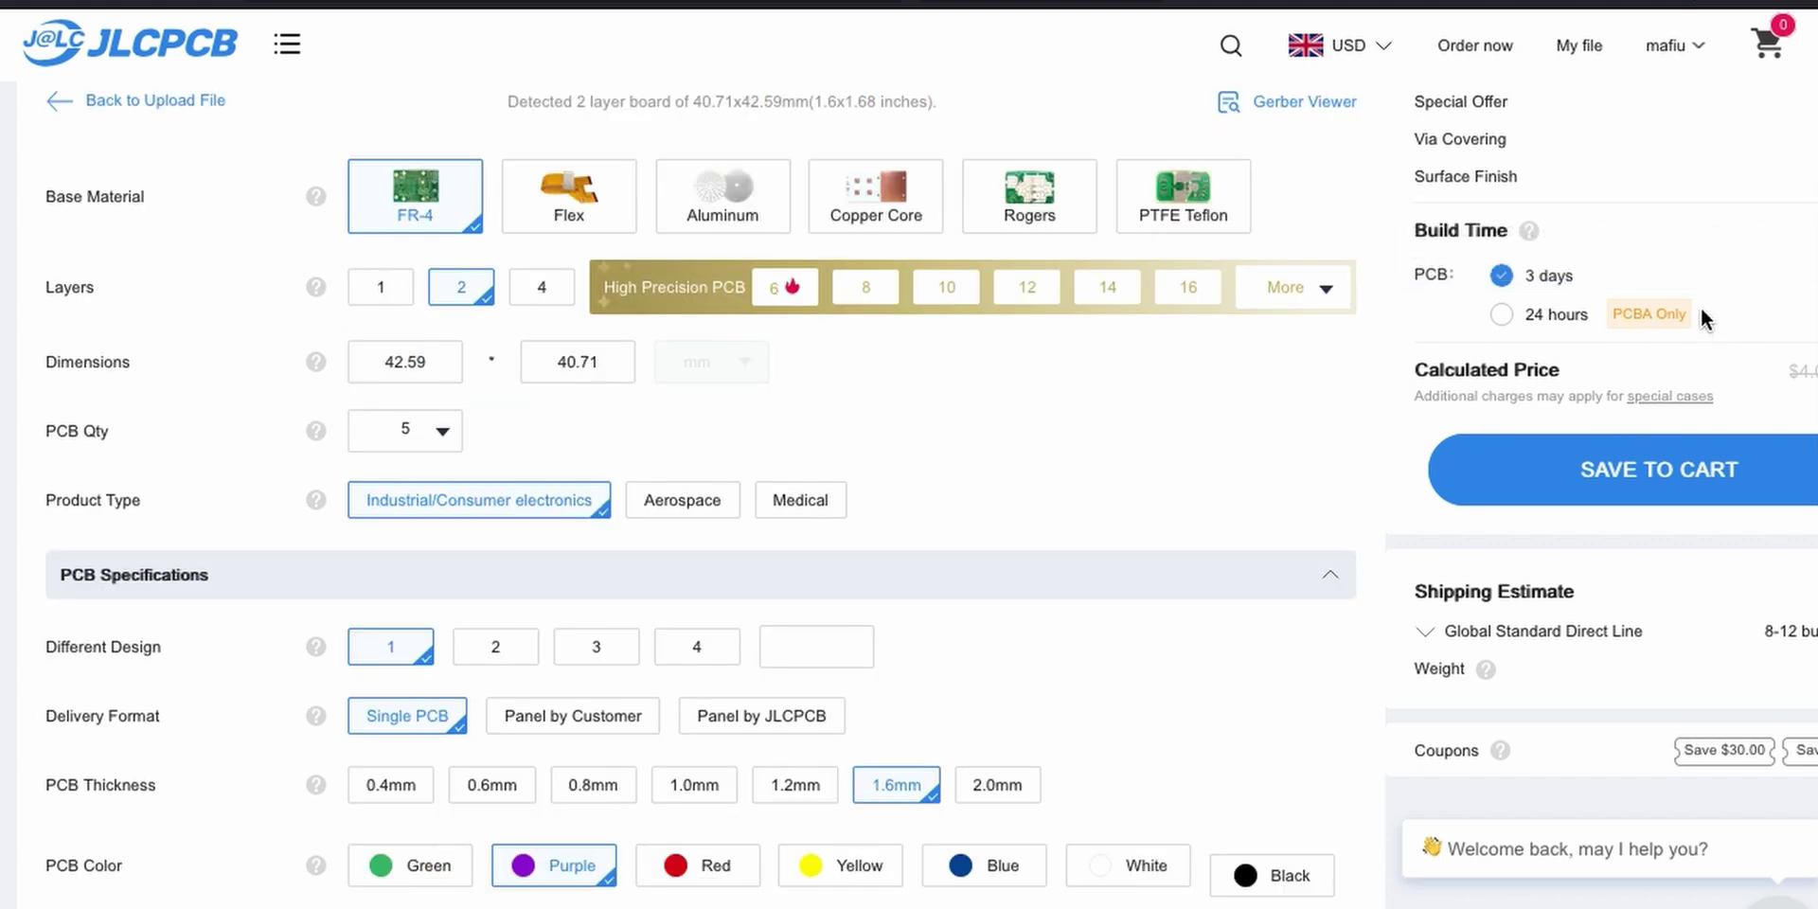
scroll(1682, 267, "up", 3)
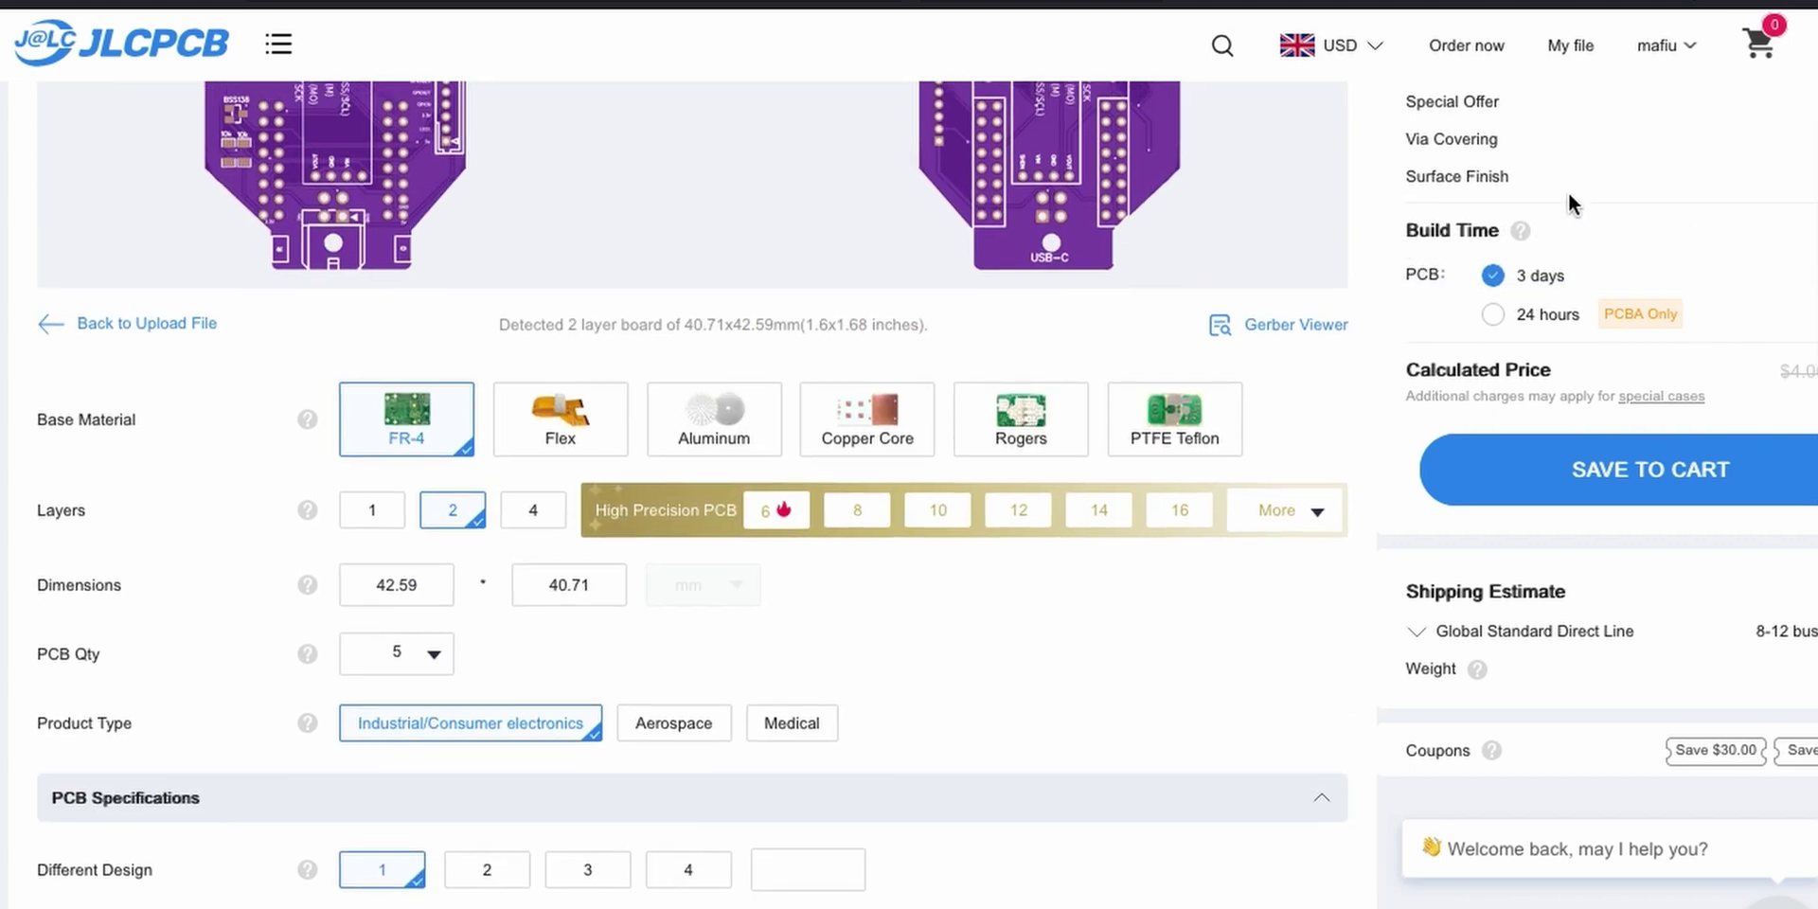
scroll(1568, 192, "up", 3)
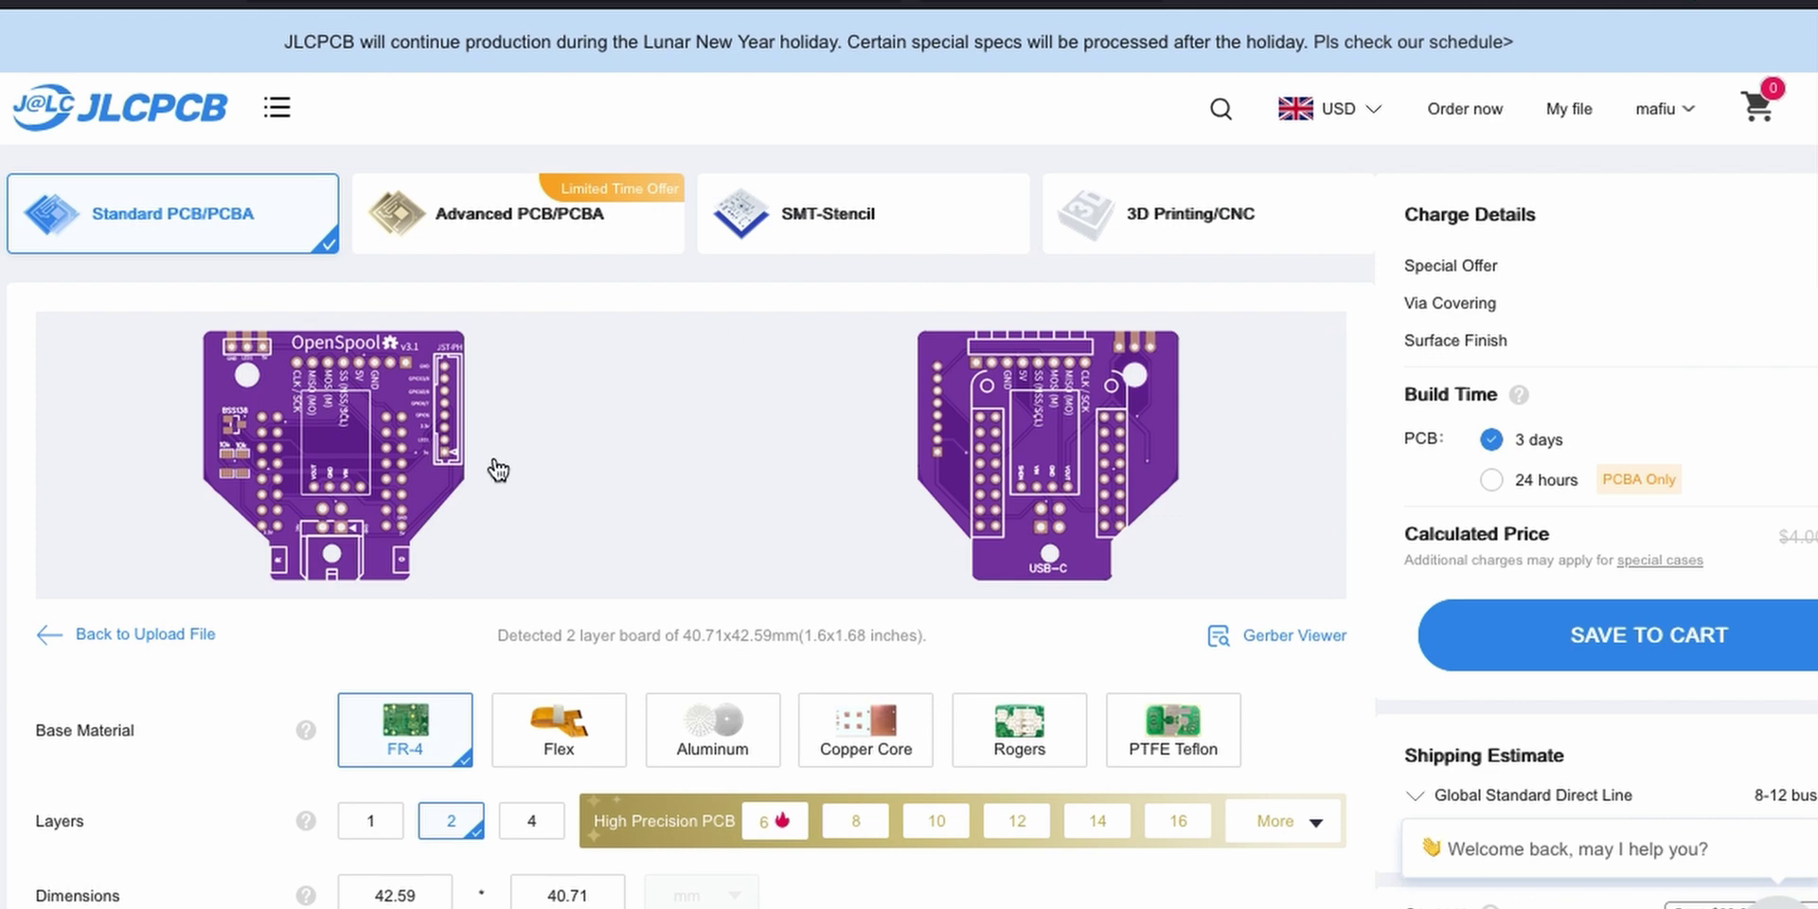
scroll(499, 469, "down", 1)
scroll(498, 470, "down", 1)
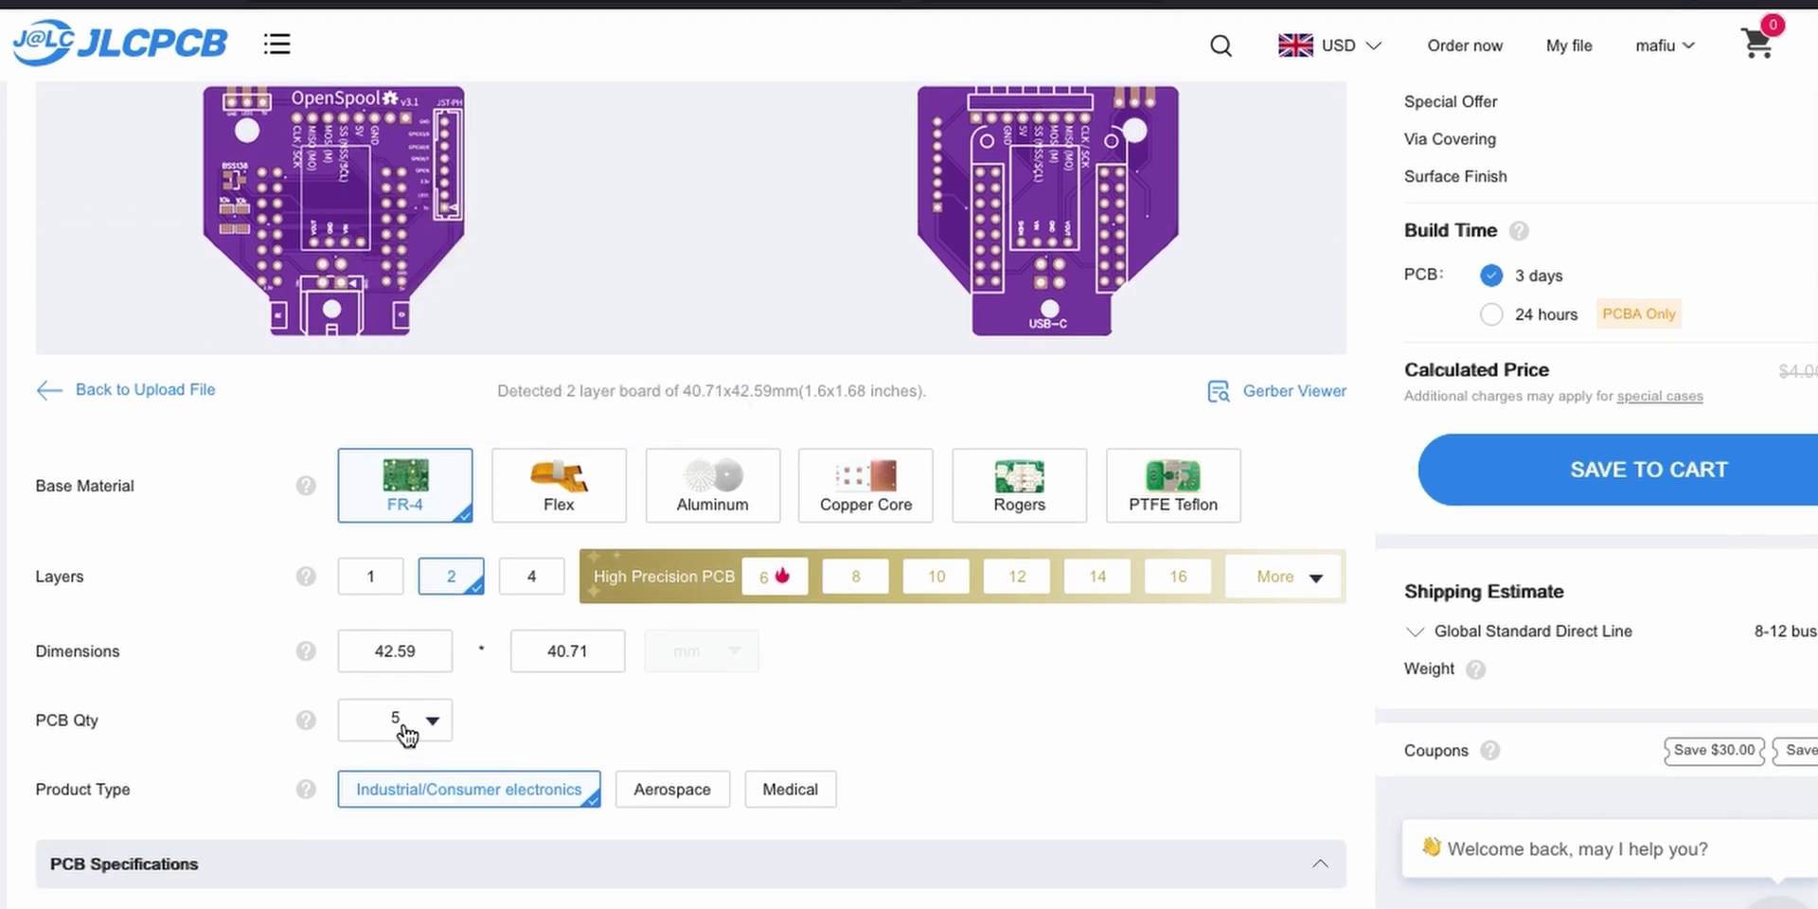
scroll(581, 716, "down", 1)
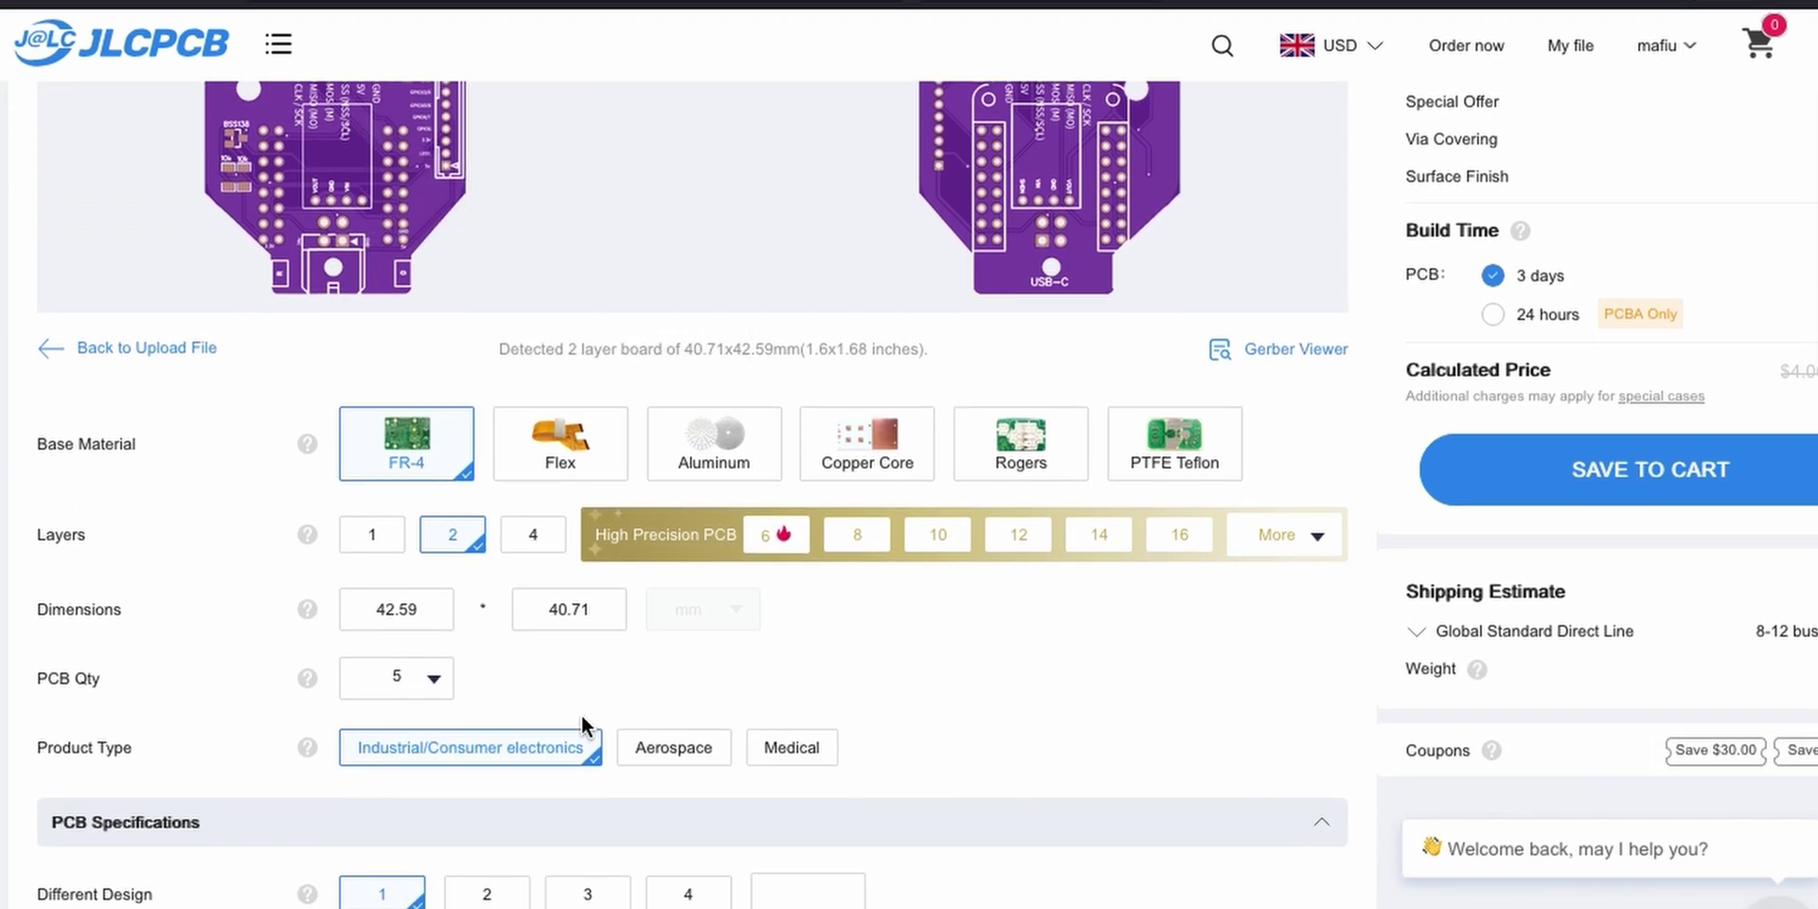
scroll(582, 714, "down", 5)
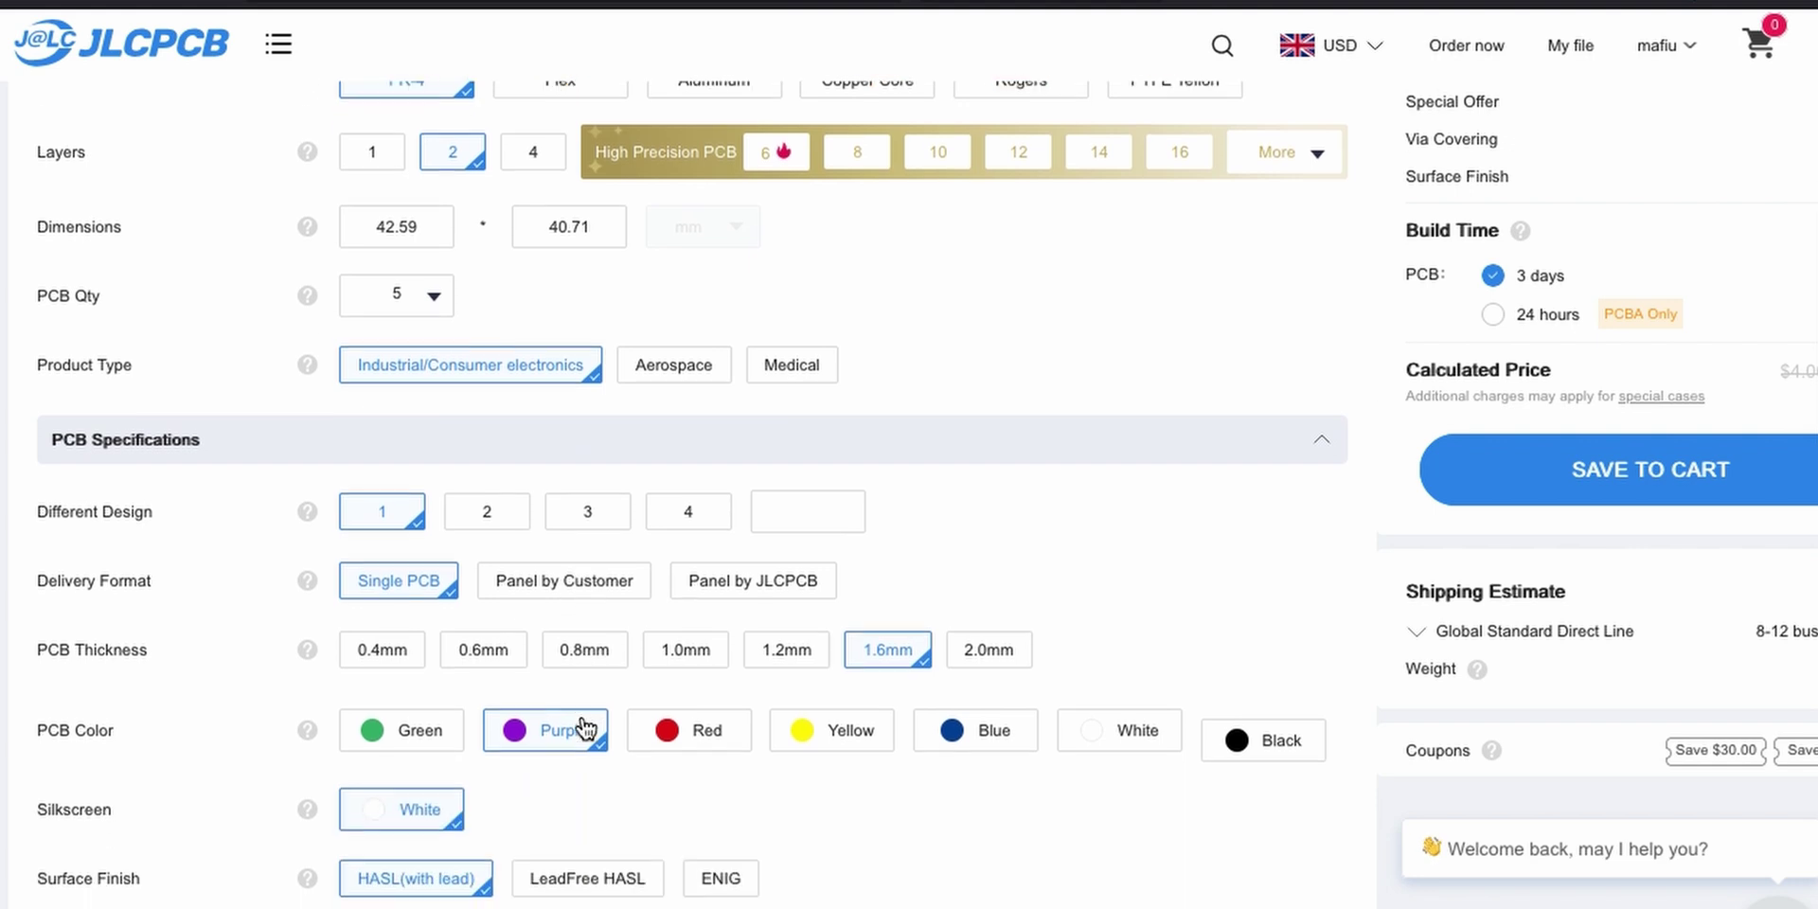
scroll(551, 648, "down", 6)
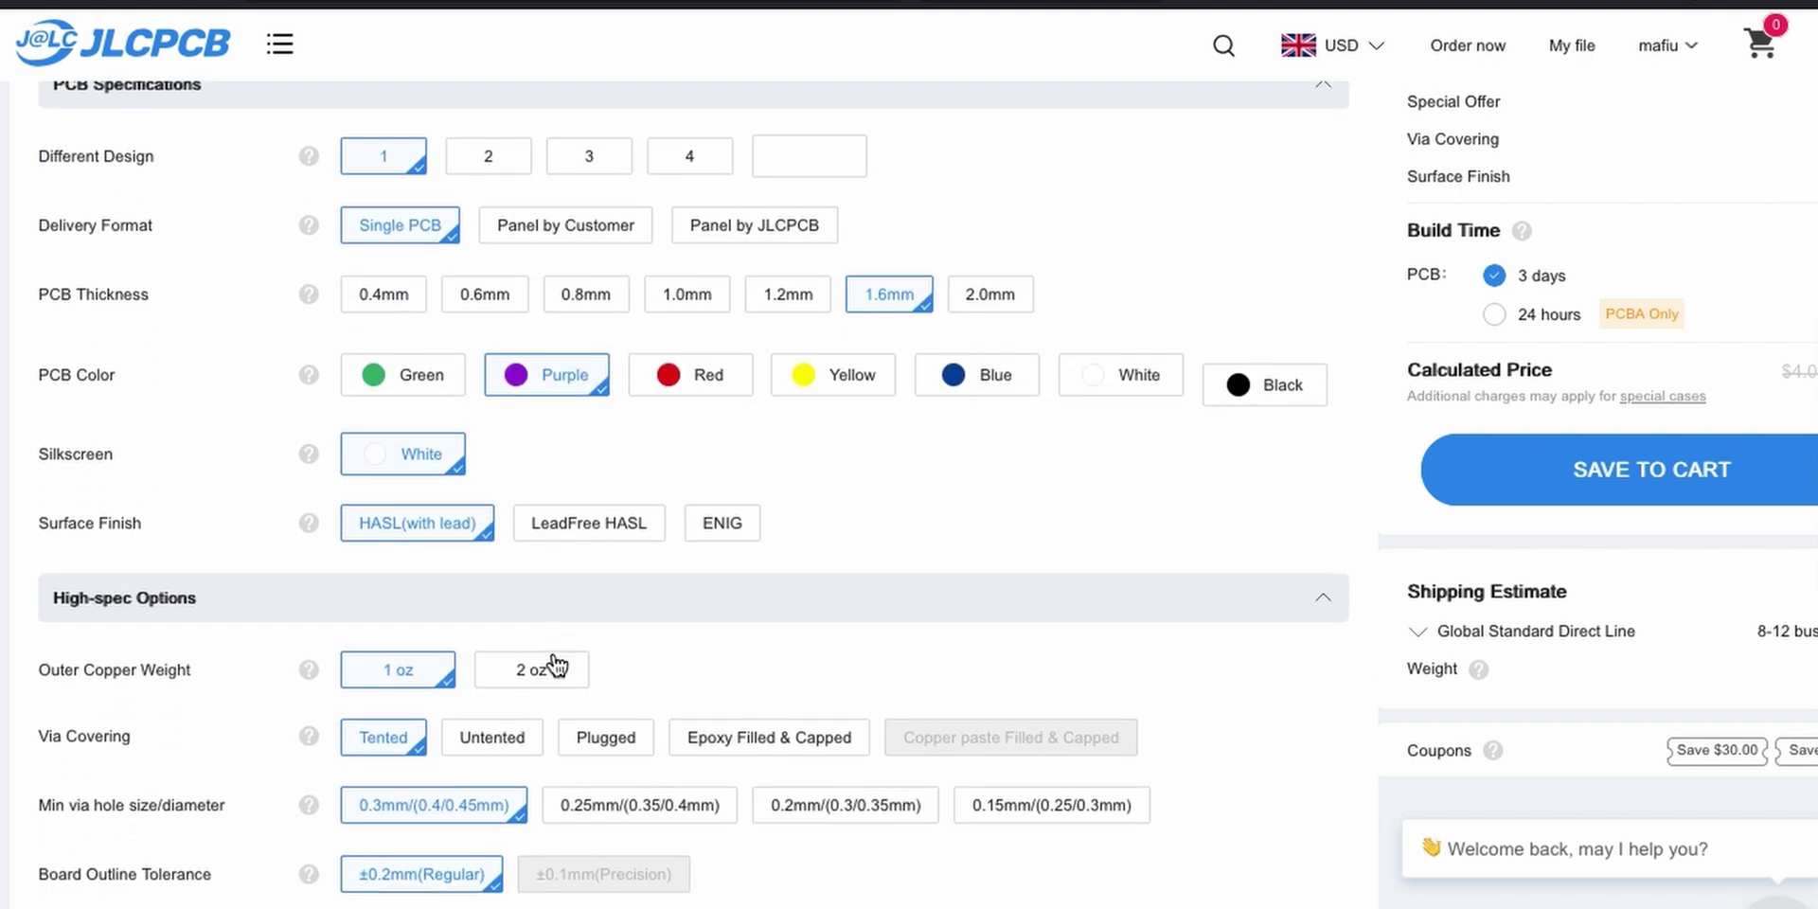
scroll(552, 648, "down", 5)
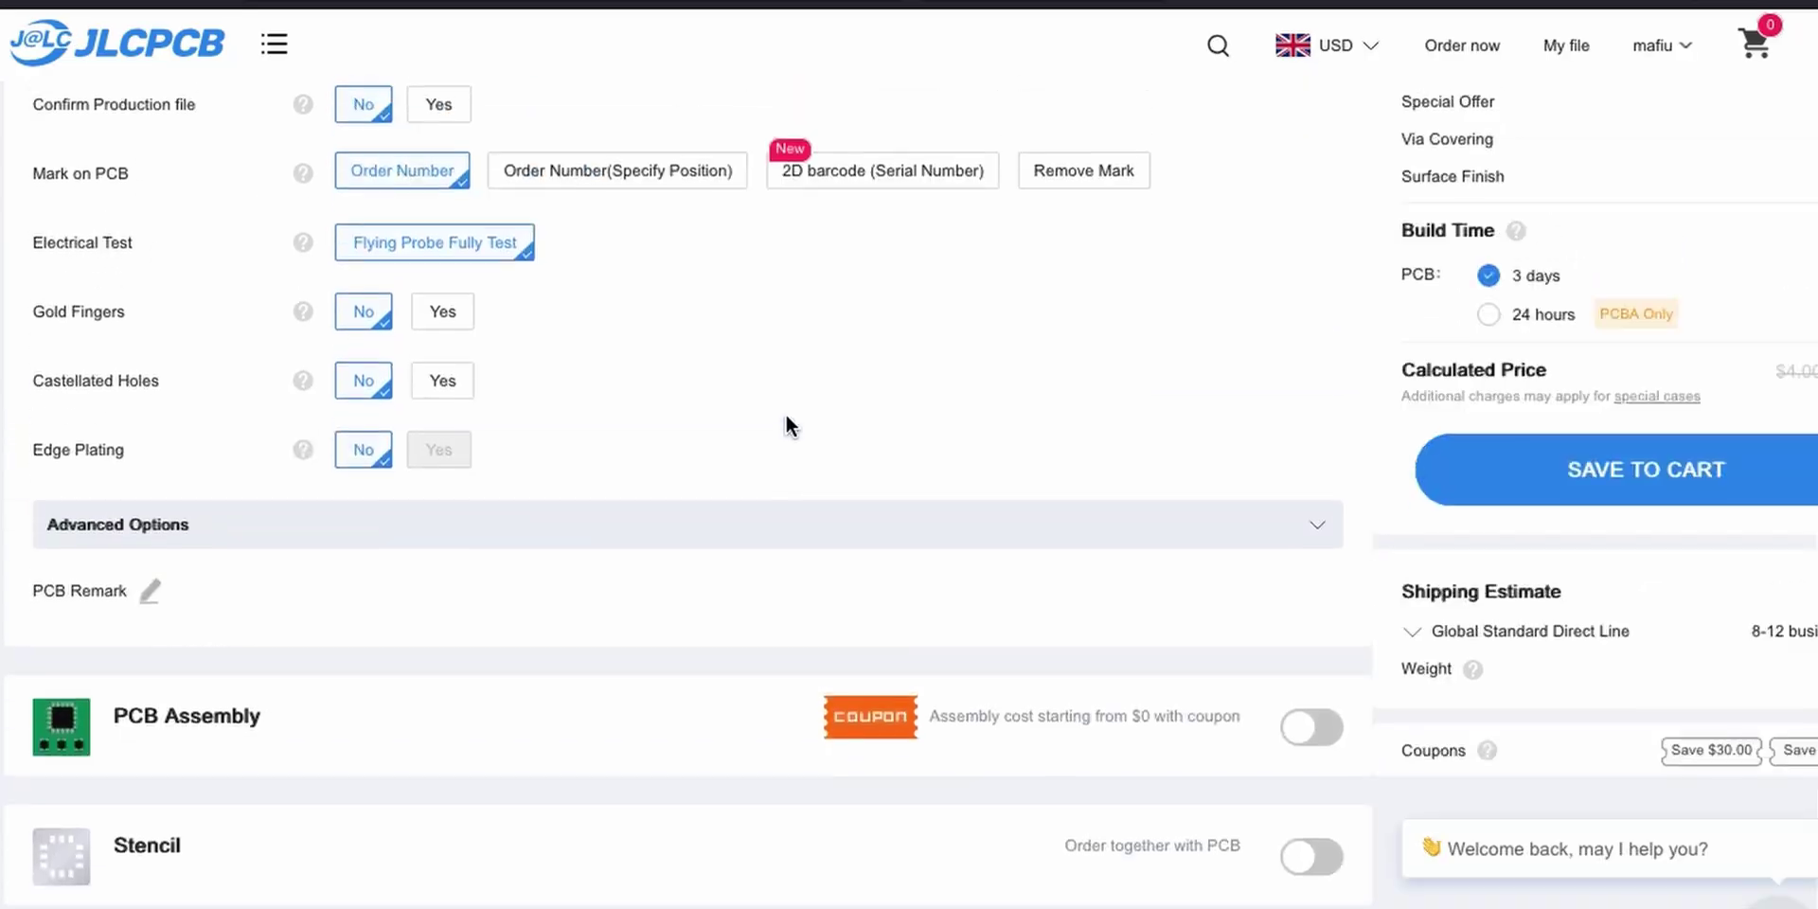
scroll(786, 413, "up", 1)
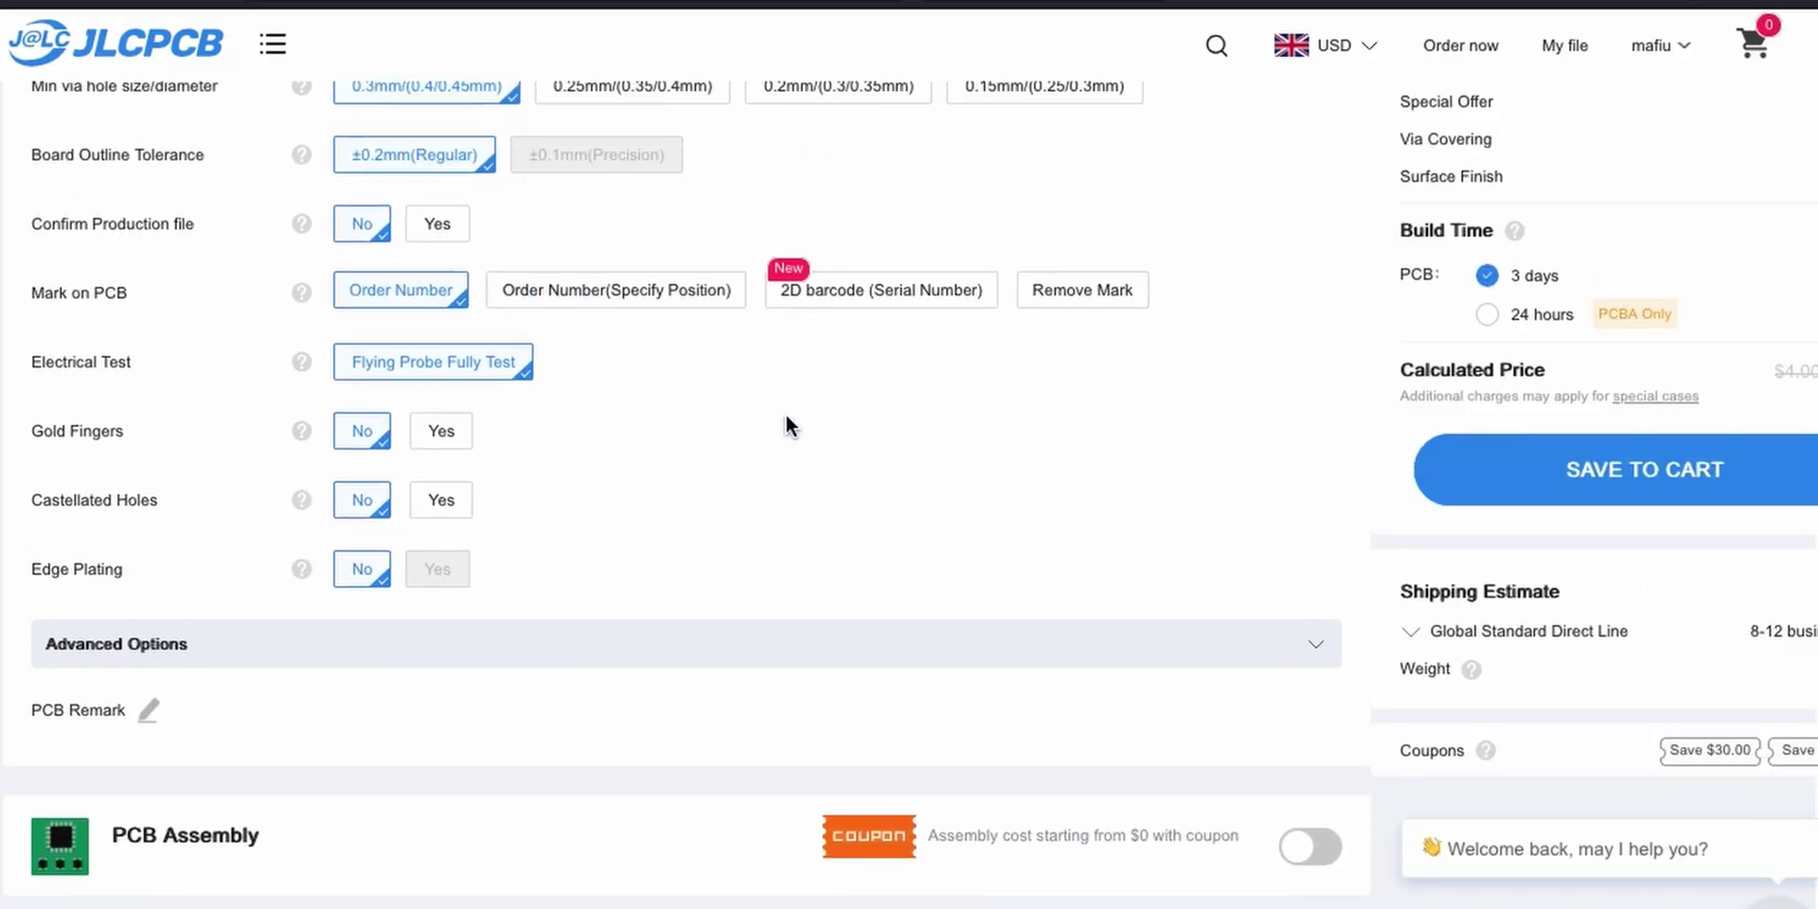
Save the configured OpenSpool PCB to the cart and open the shopping cart
left_click(1565, 483)
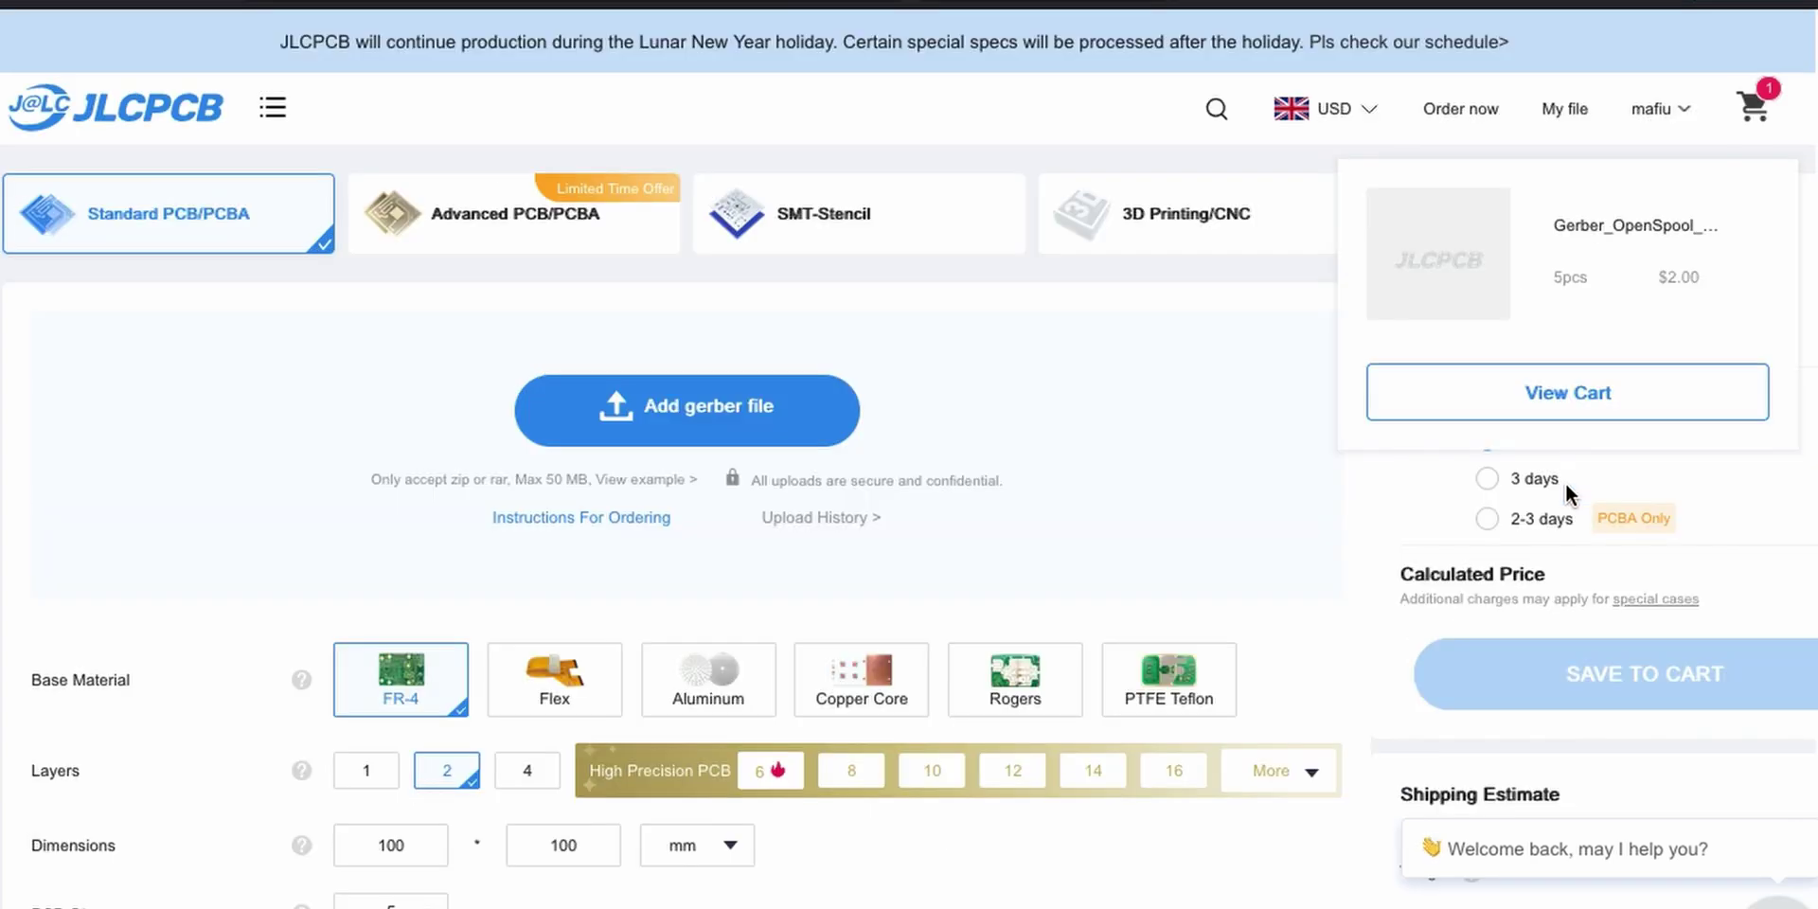
left_click(1581, 393)
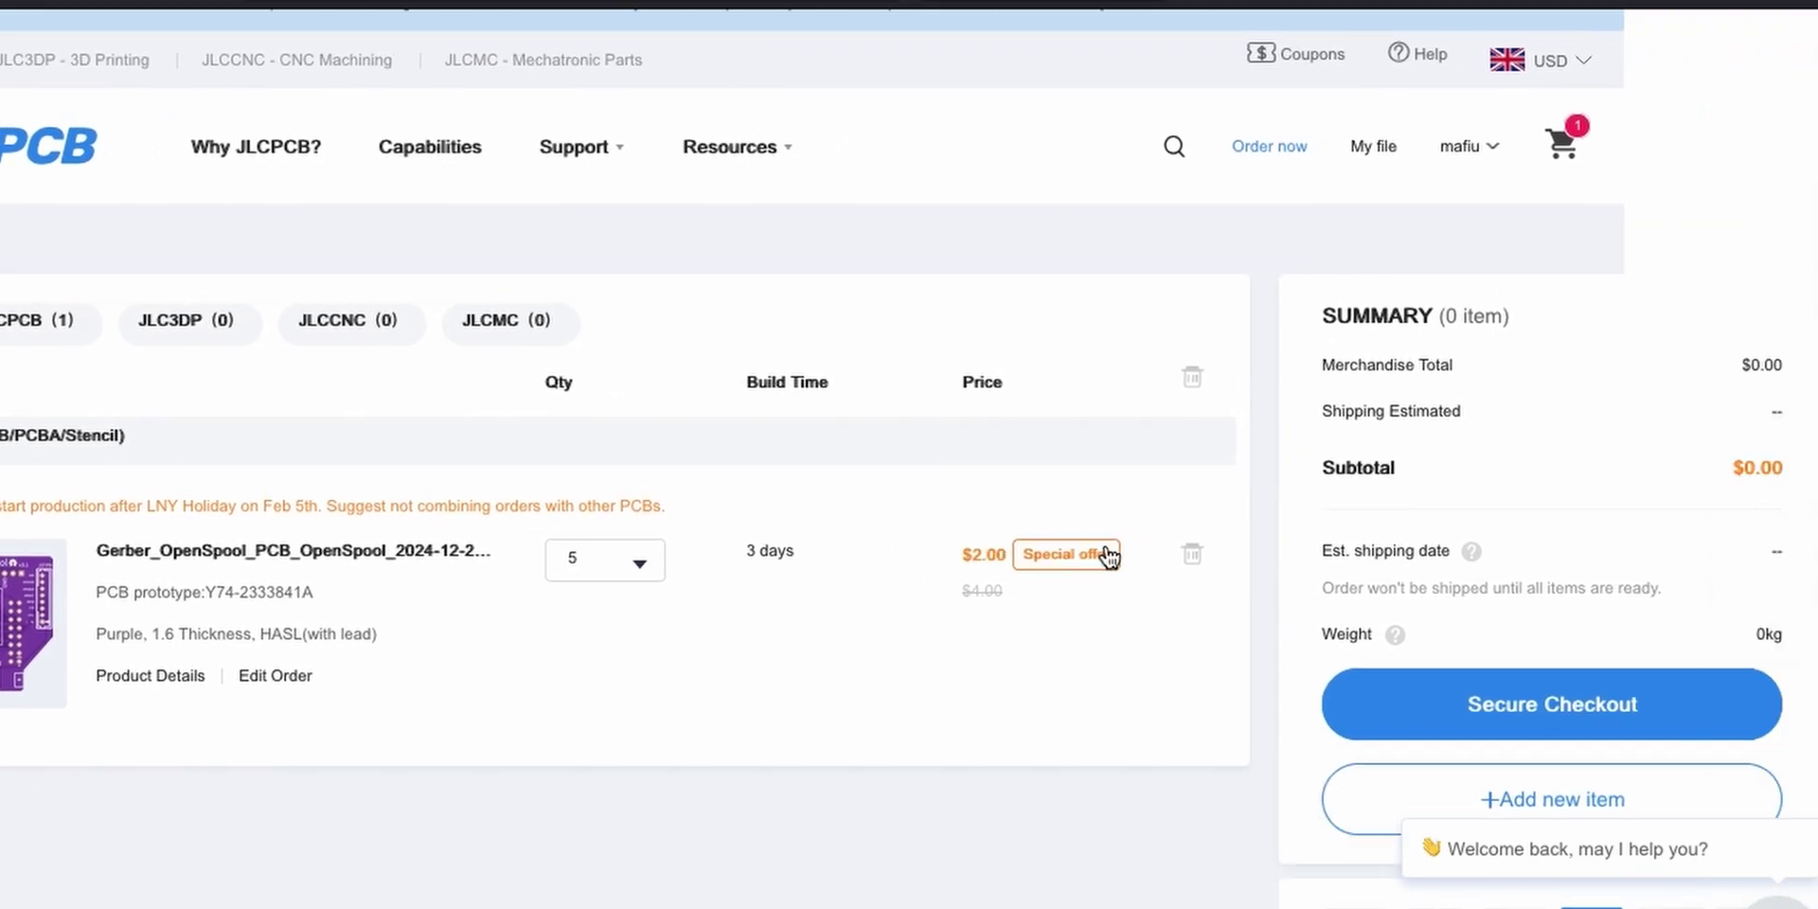
mouse_move(1310, 599)
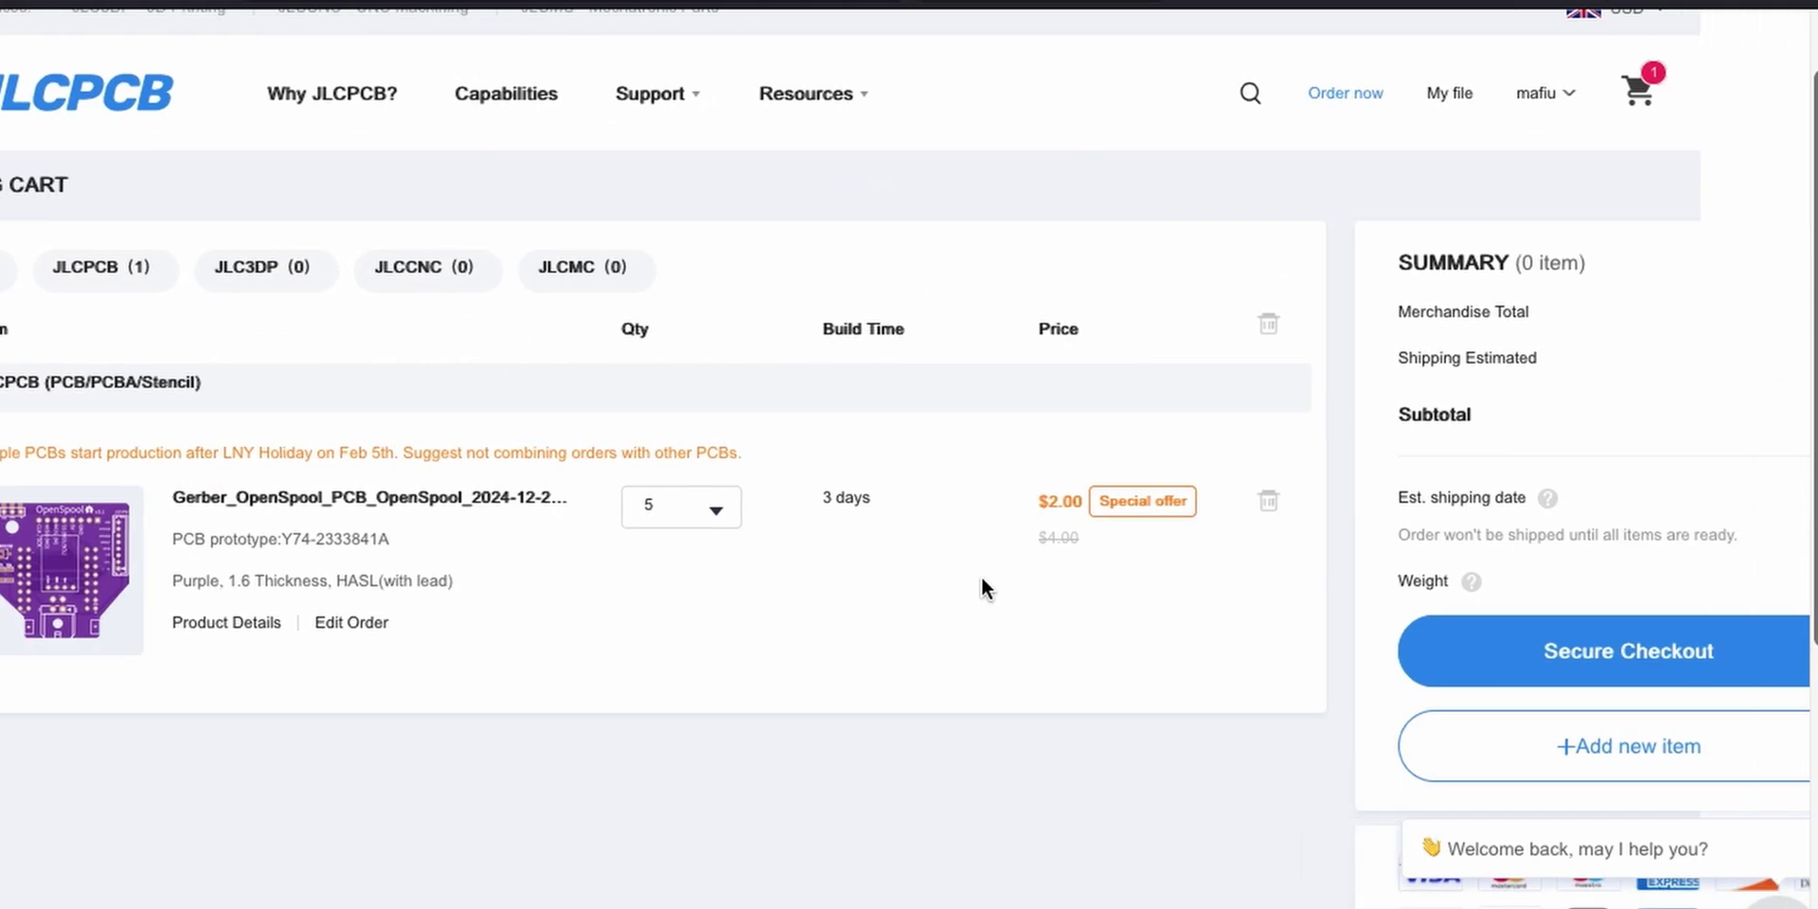
Select all items in the shopping cart and proceed to secure checkout
scroll(981, 579, "down", 5)
scroll(982, 577, "up", 5)
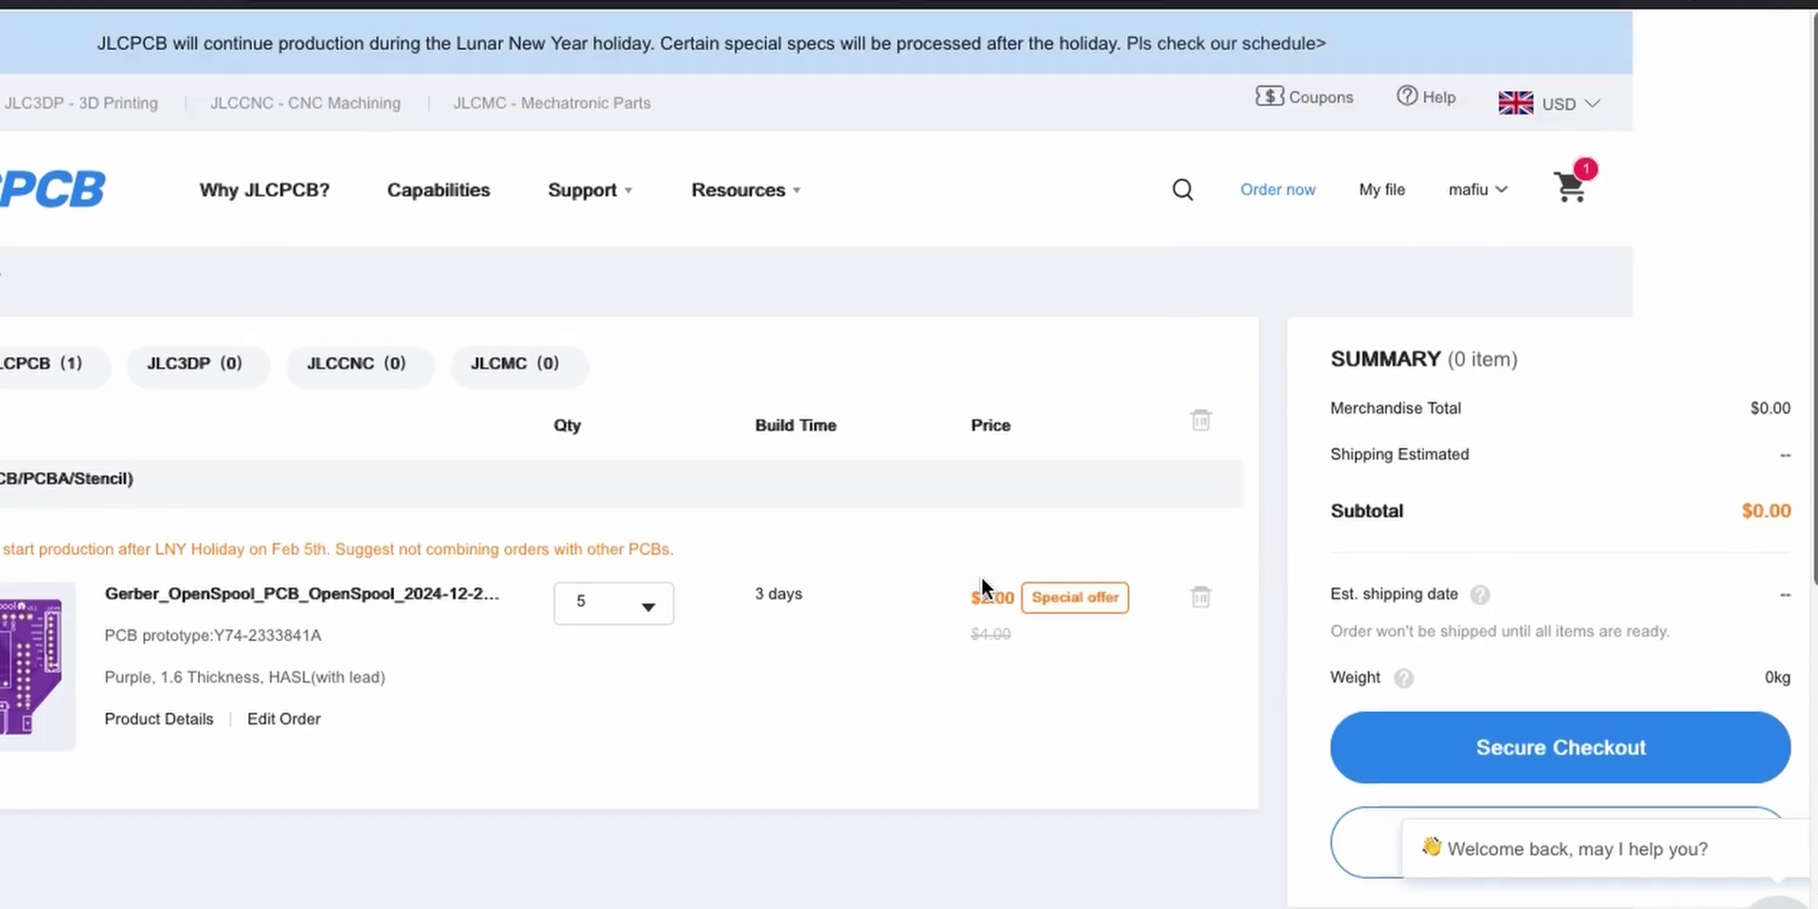
left_click(1554, 755)
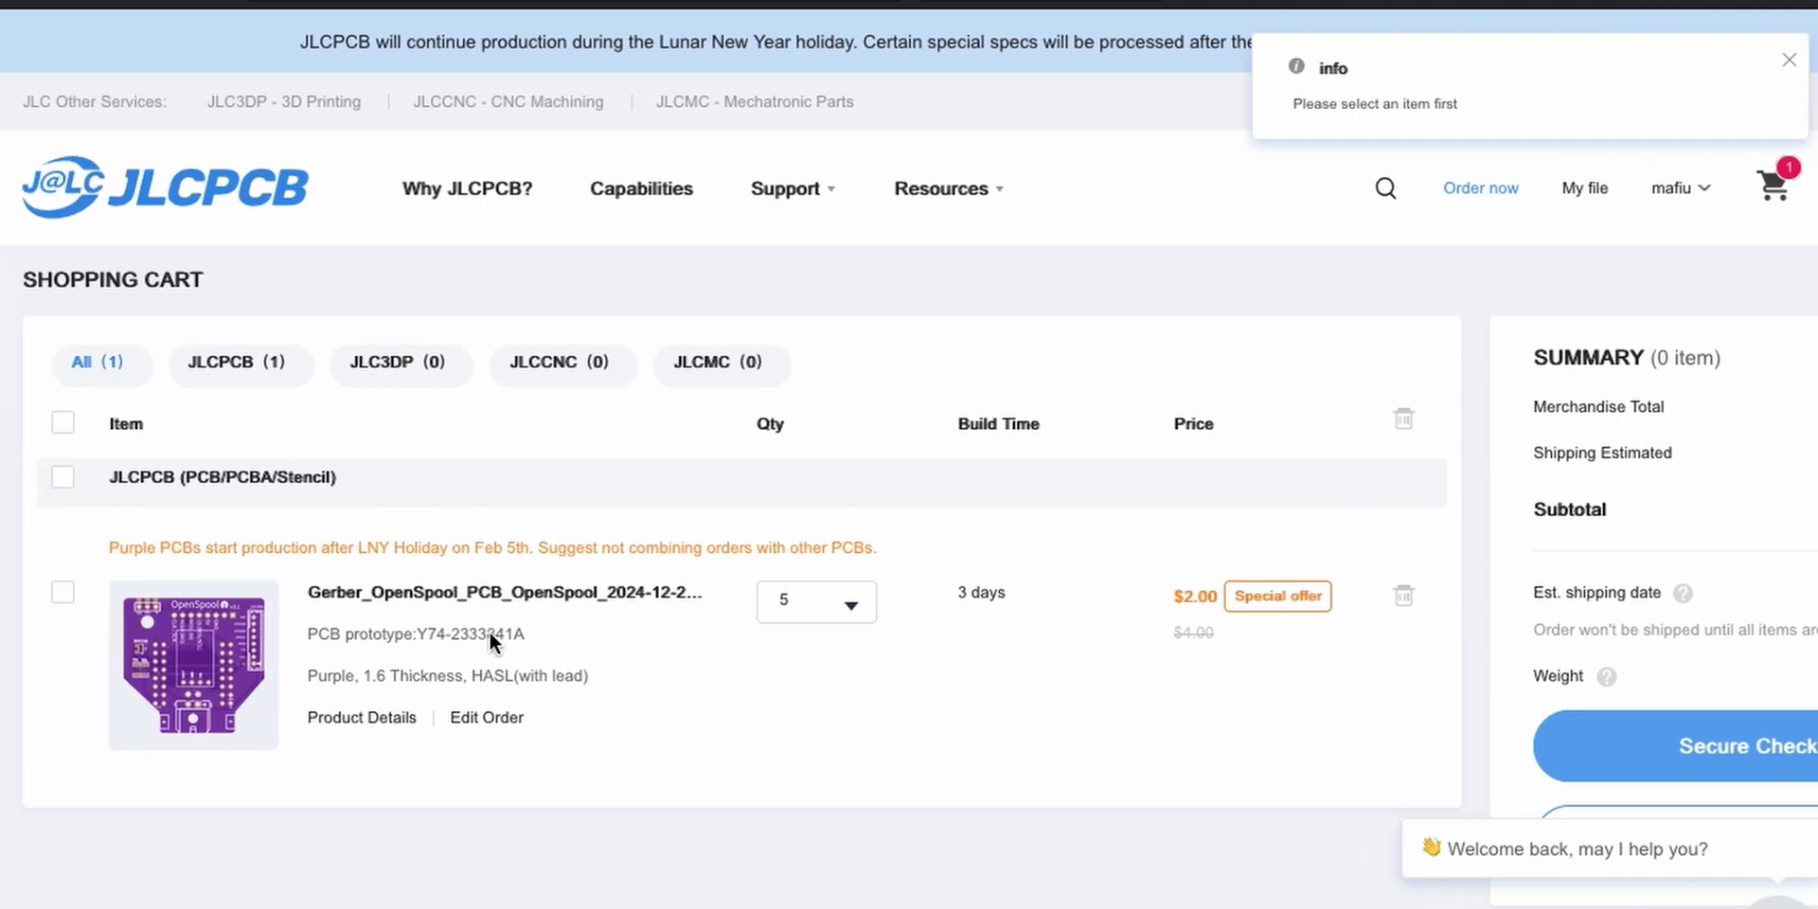
left_click(60, 423)
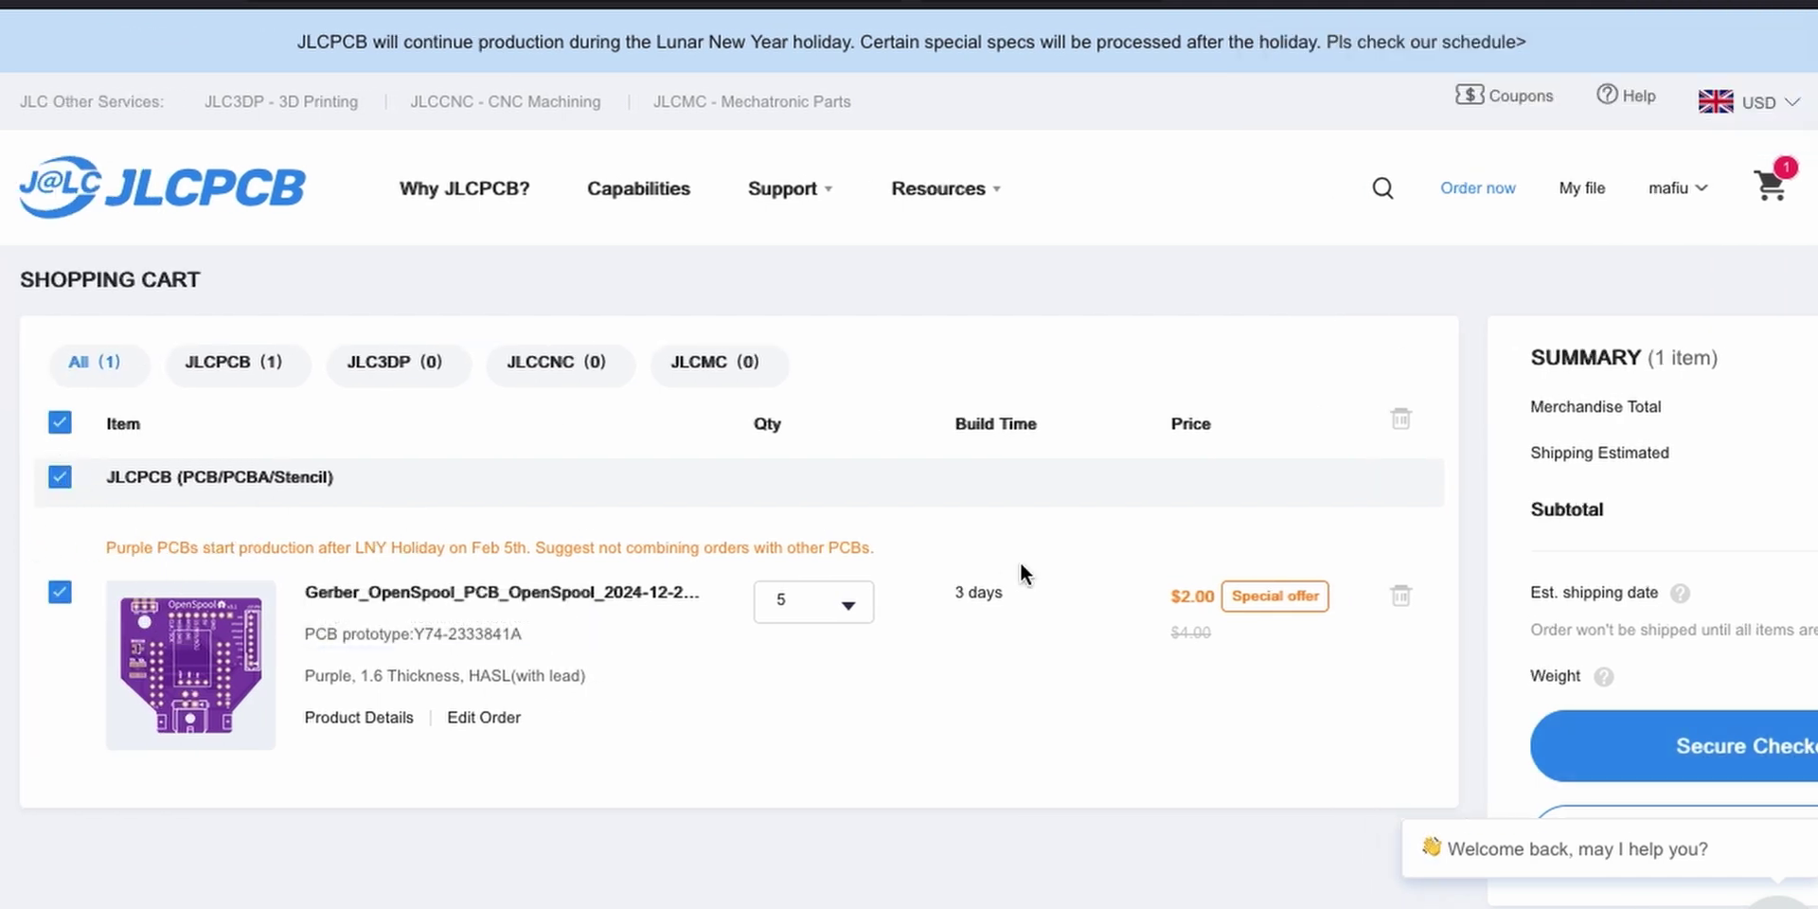
left_click(1770, 747)
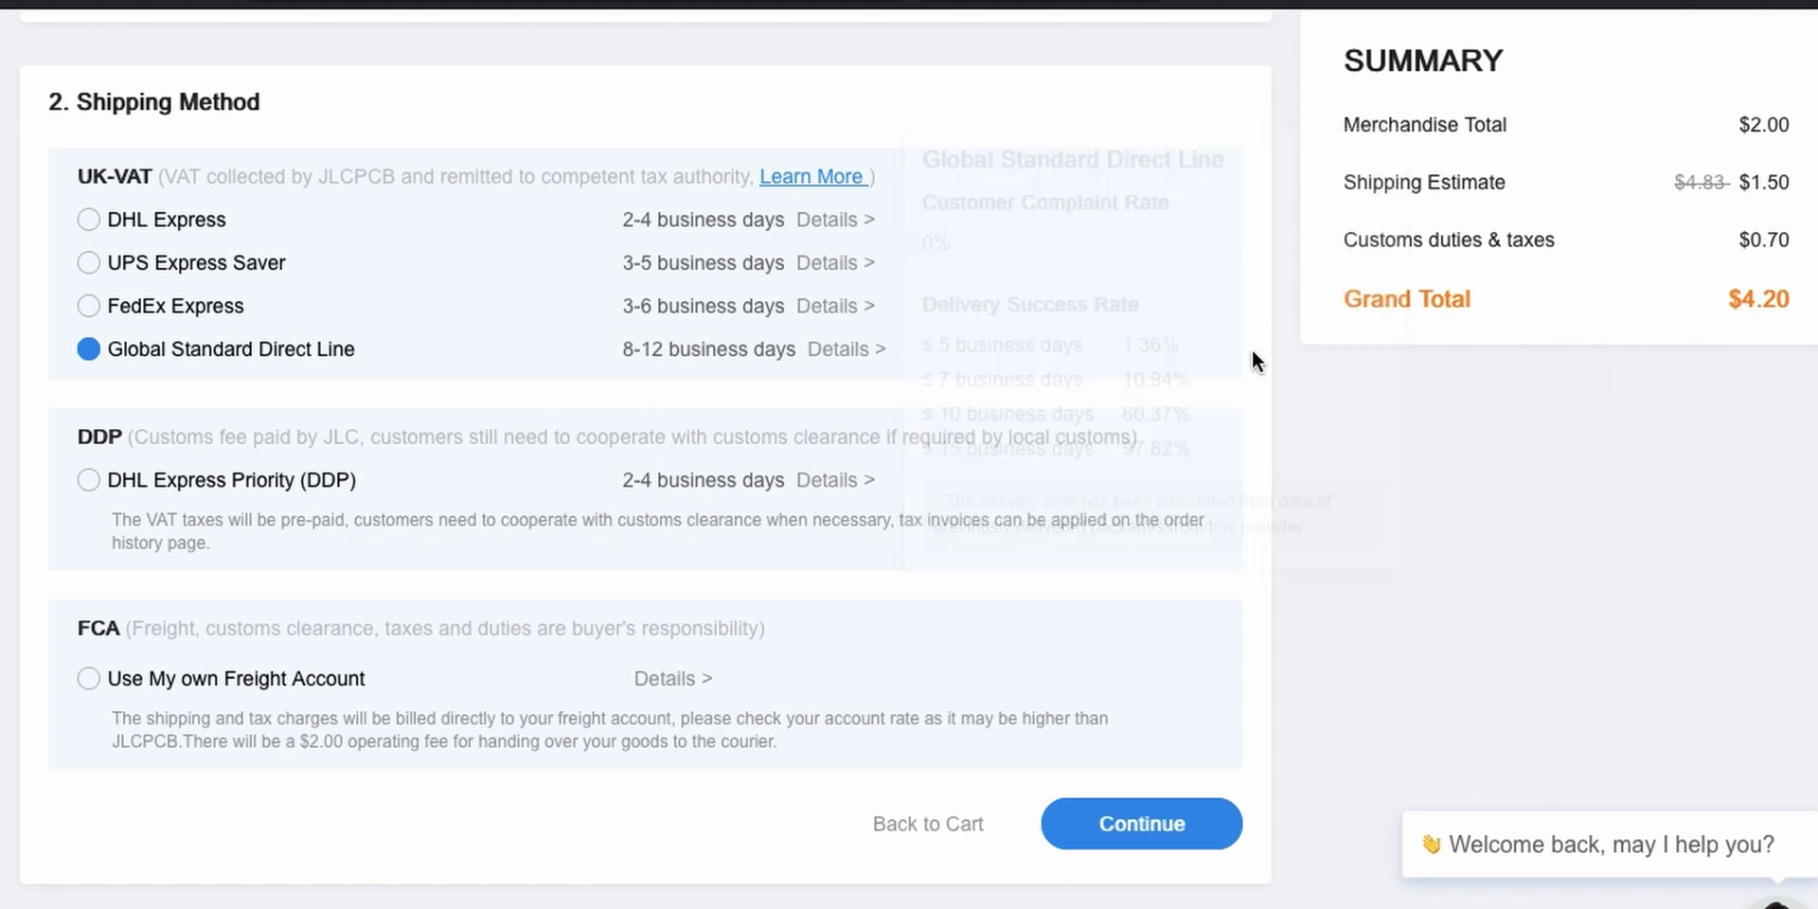
Continue with Global Standard Direct Line shipping and submit the order with the Pay Directly option
scroll(919, 680, "down", 2)
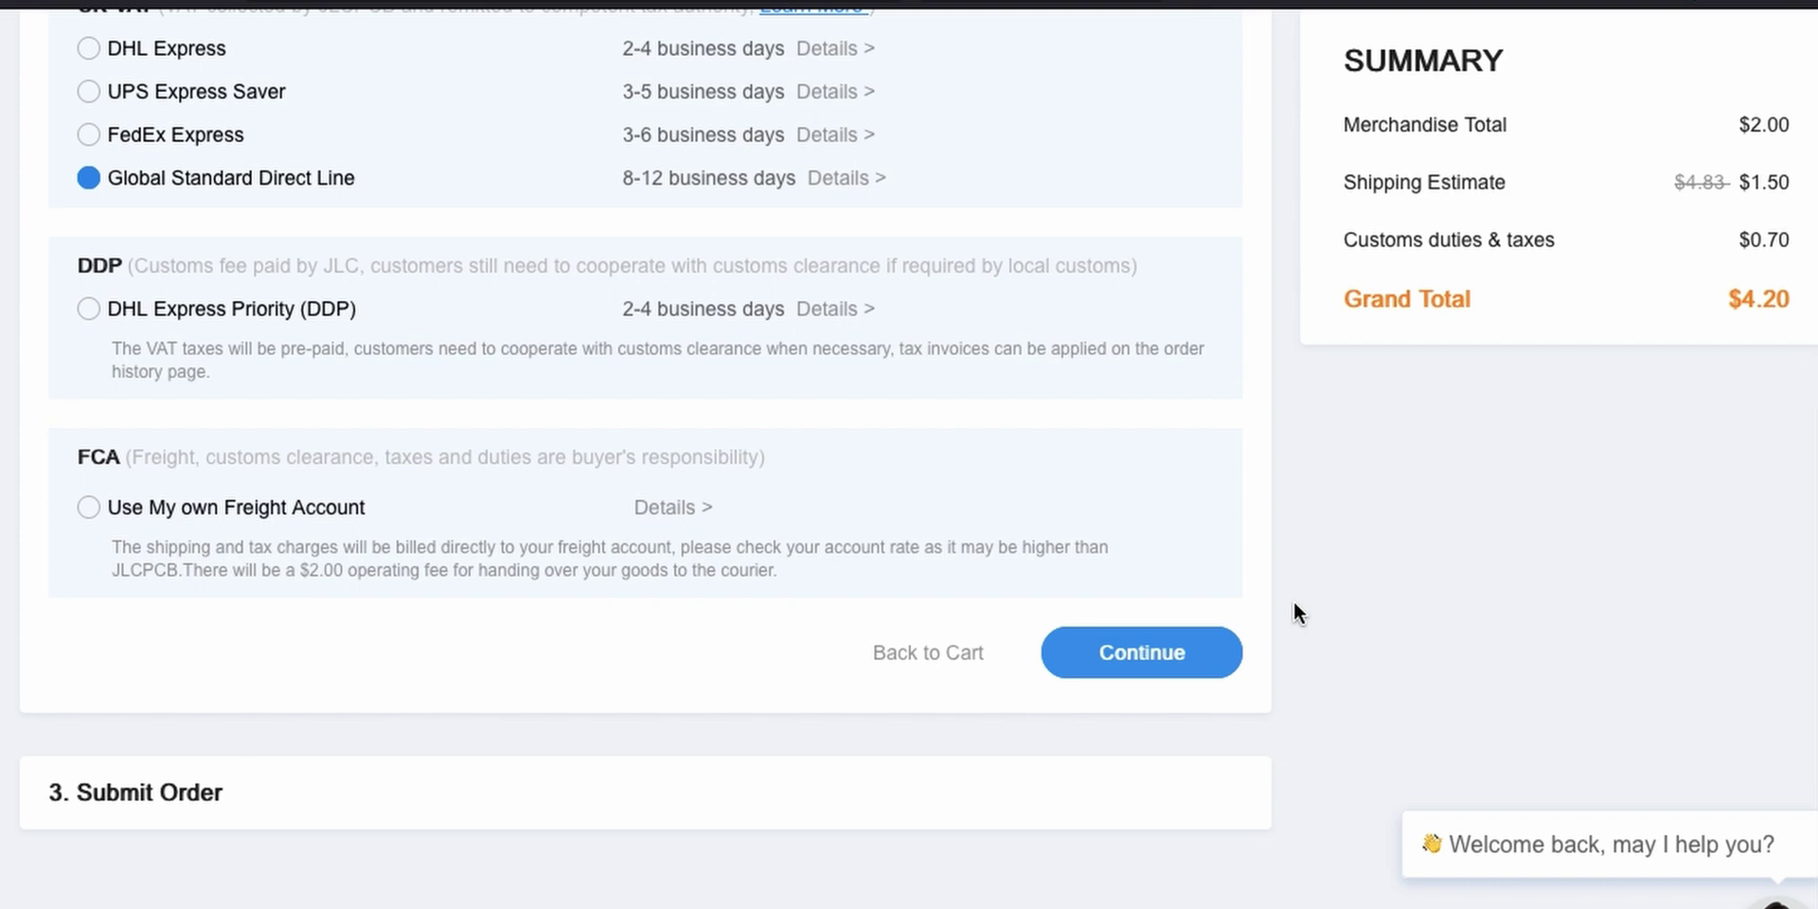
left_click(1137, 667)
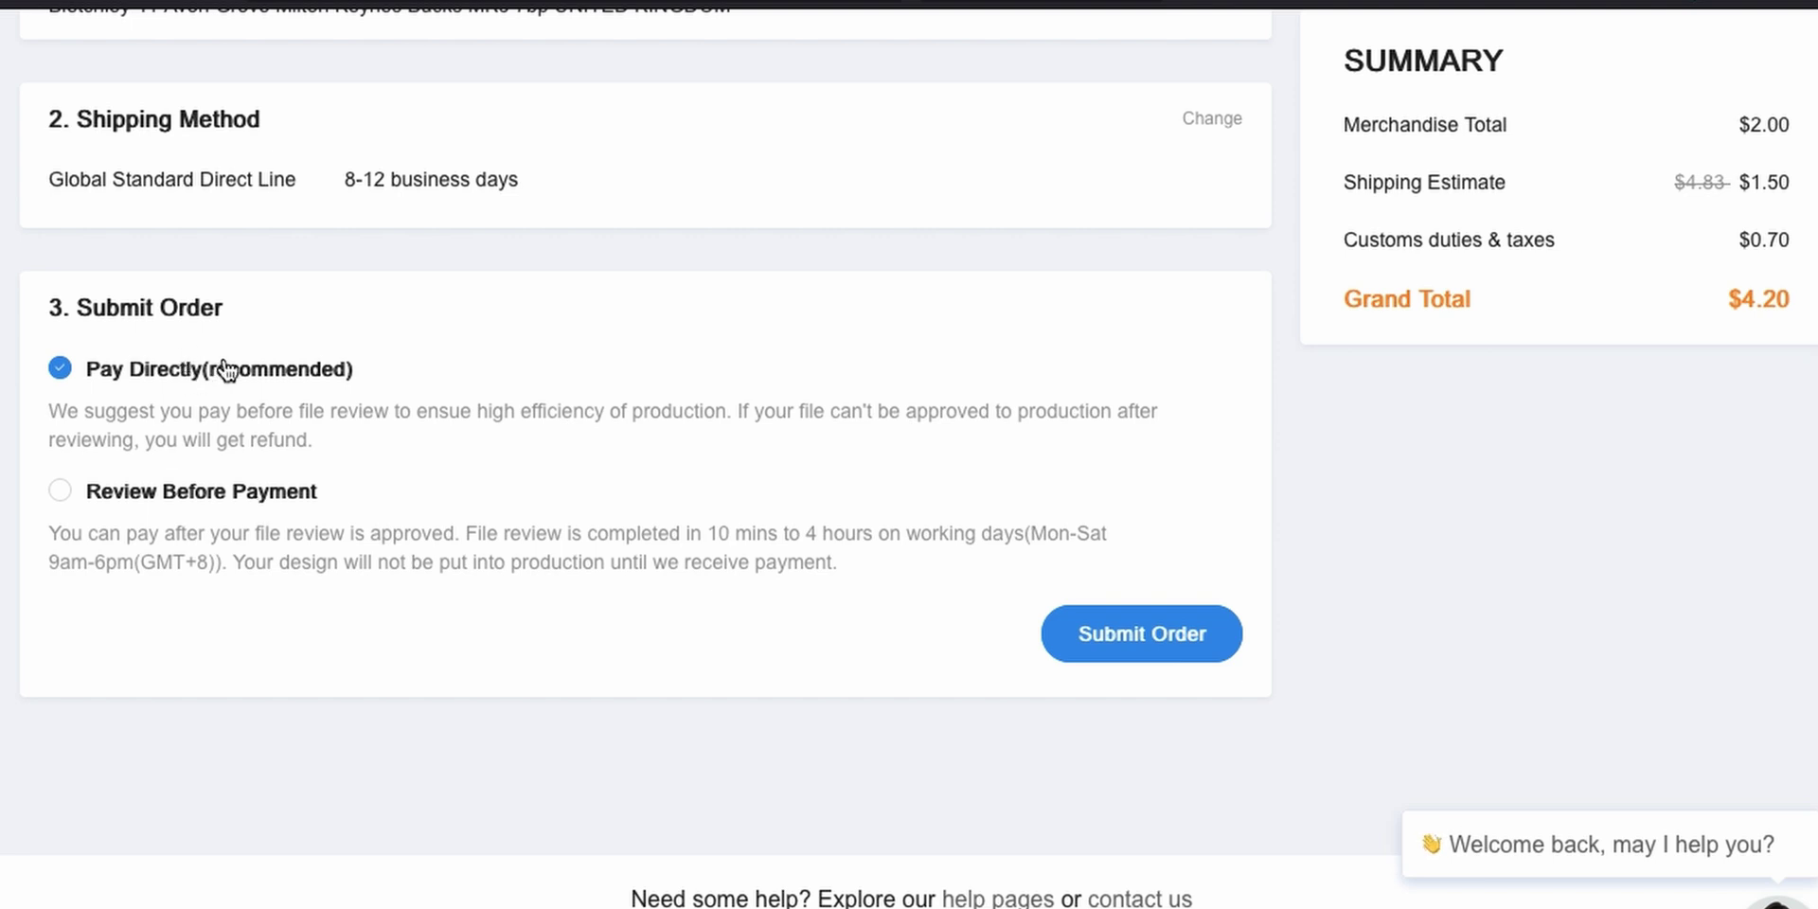
left_click(1161, 644)
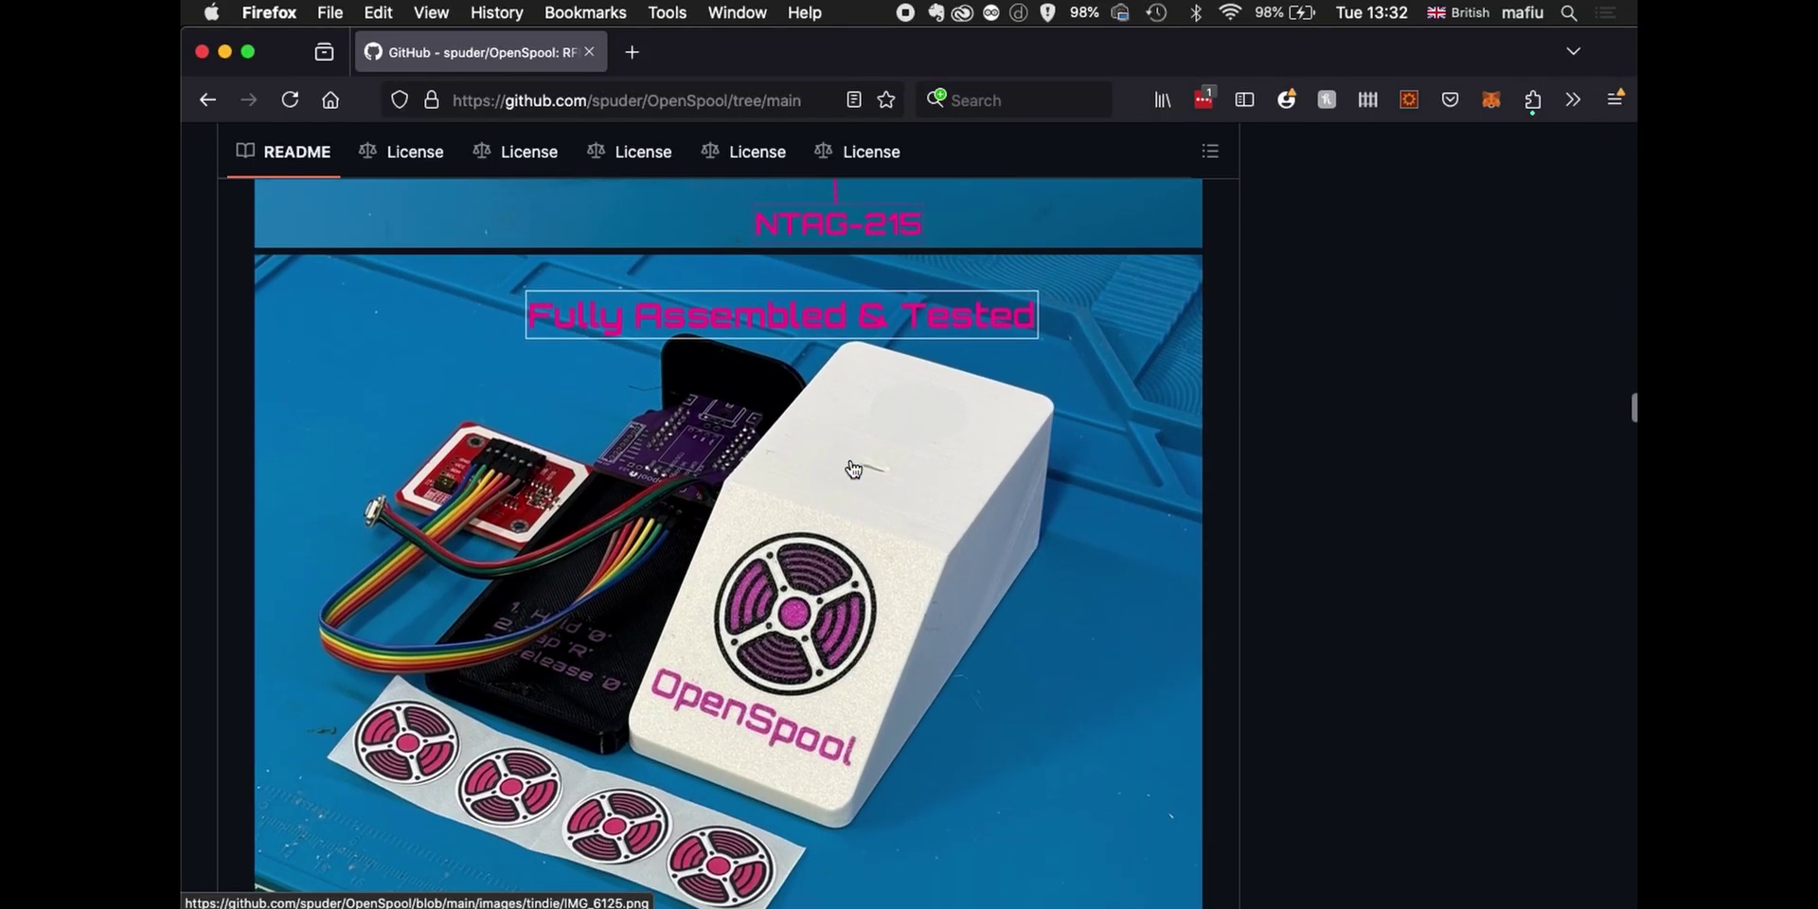
Look through the kit photos in the OpenSpool README on GitHub and open the Fully Assembled & Tested image
scroll(854, 469, "down", 2)
scroll(853, 469, "up", 15)
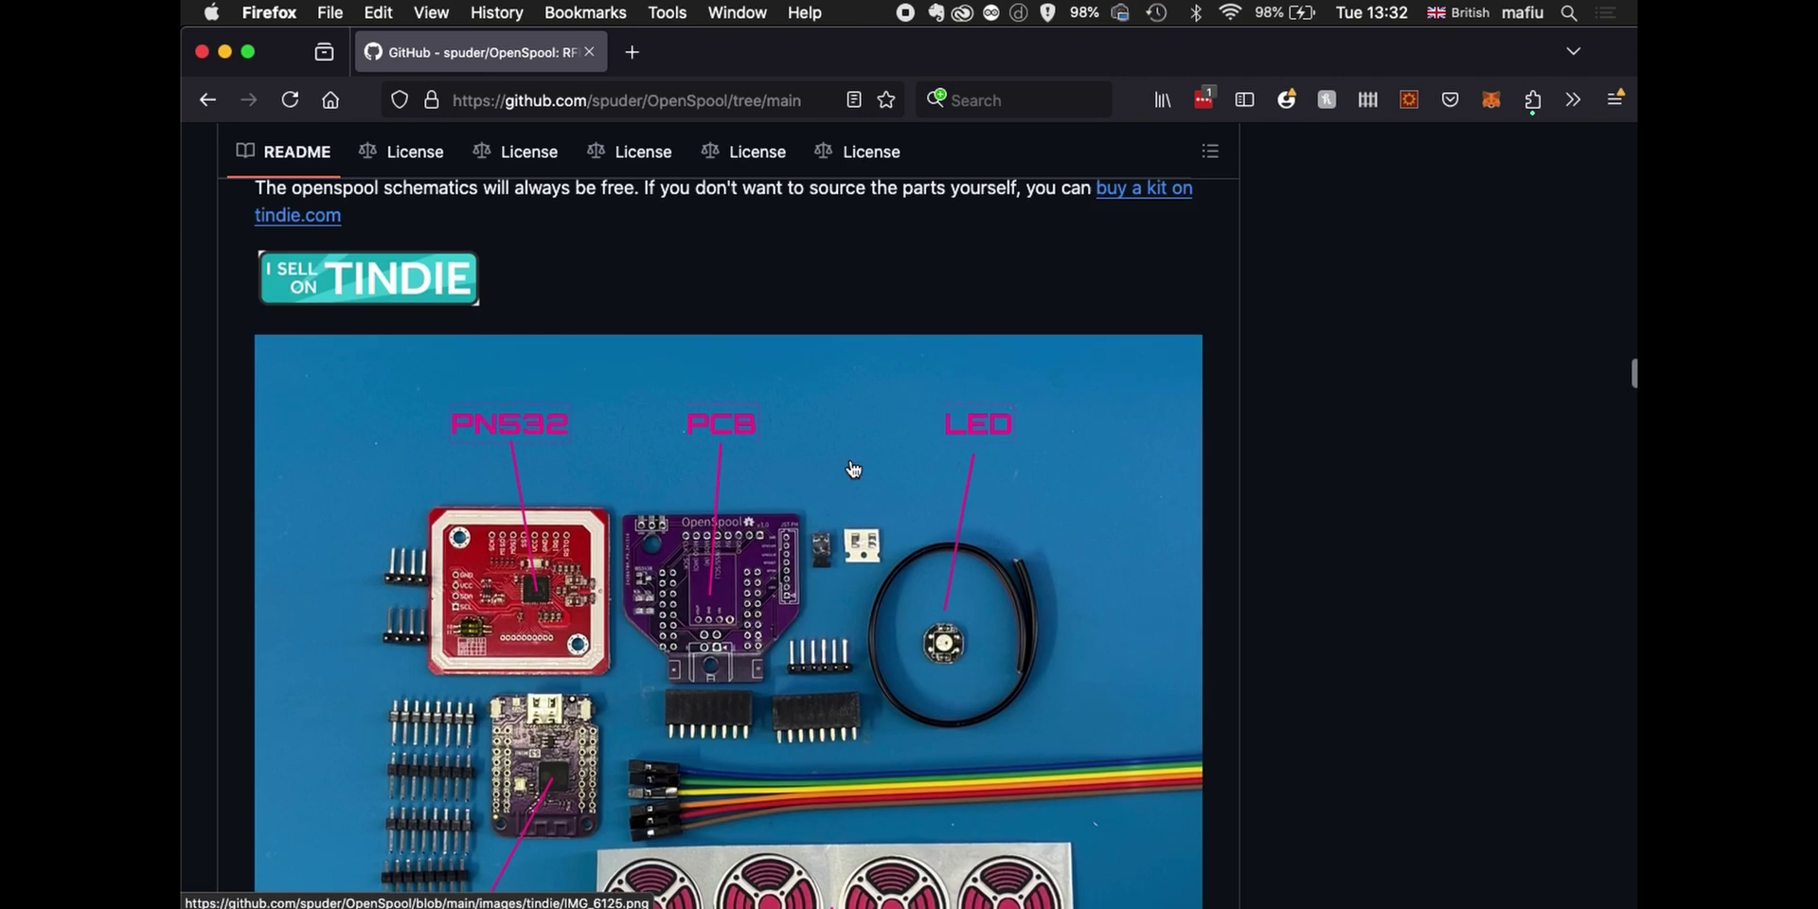
scroll(854, 468, "down", 10)
scroll(853, 469, "down", 3)
left_click(853, 469)
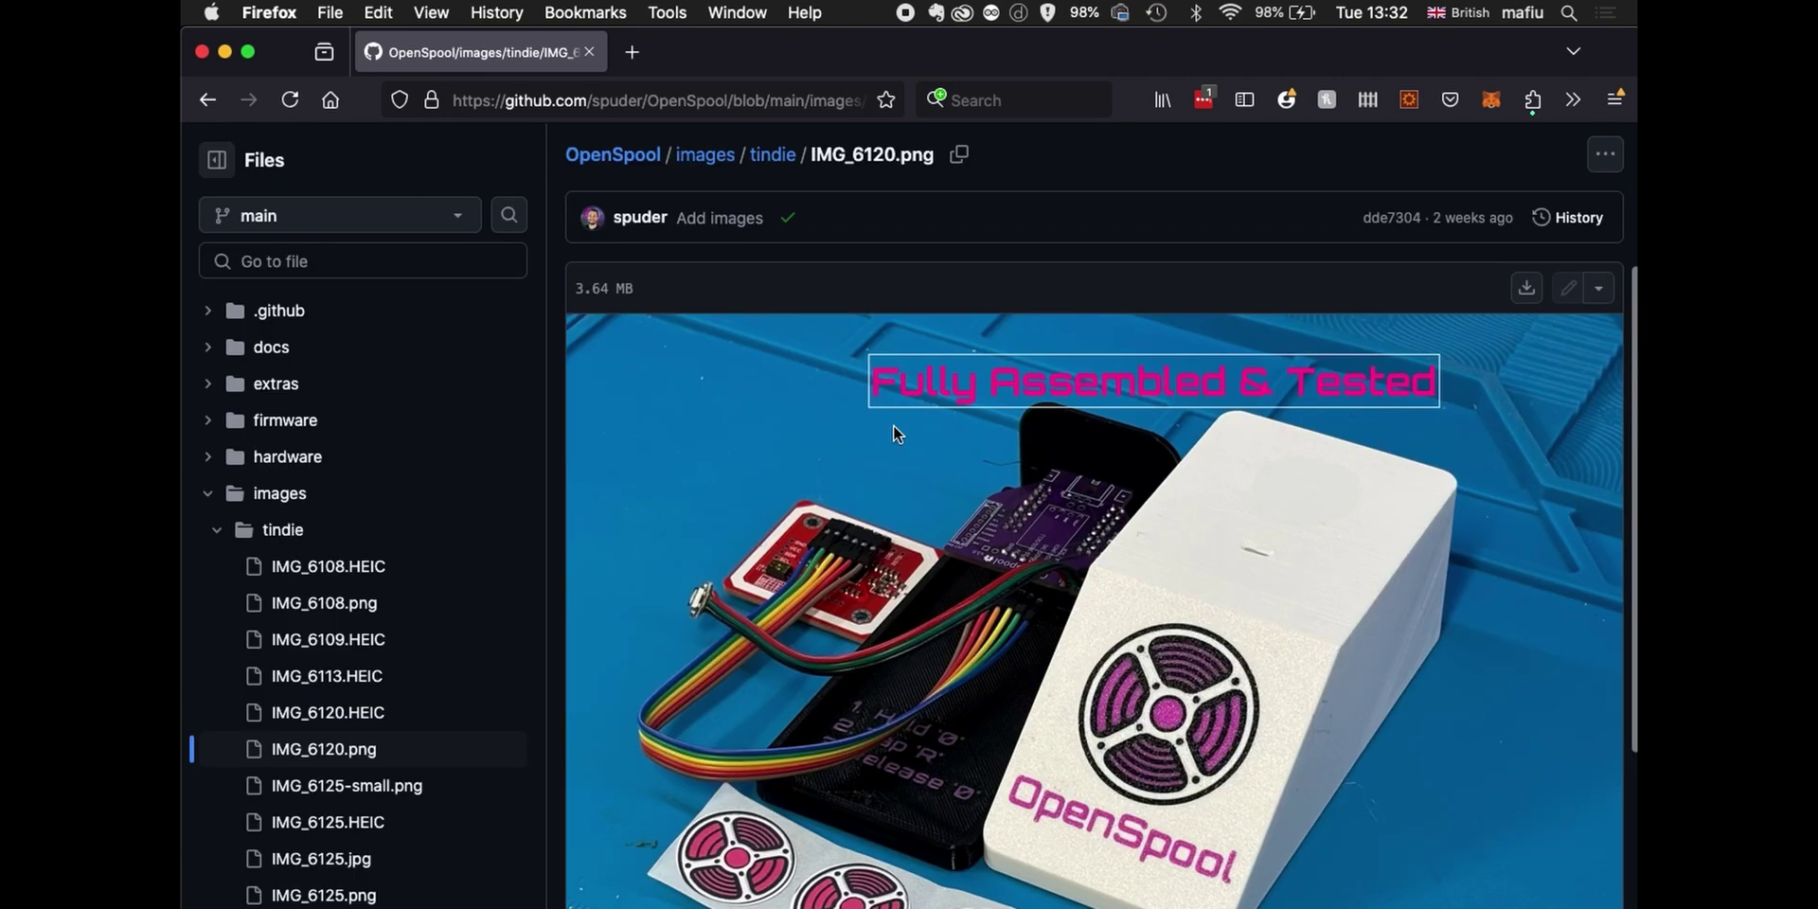
Examine the wiring, PCB, case and tag stickers in the assembled OpenSpool photo IMG_6120.png
scroll(1041, 455, "down", 5)
scroll(1214, 493, "up", 2)
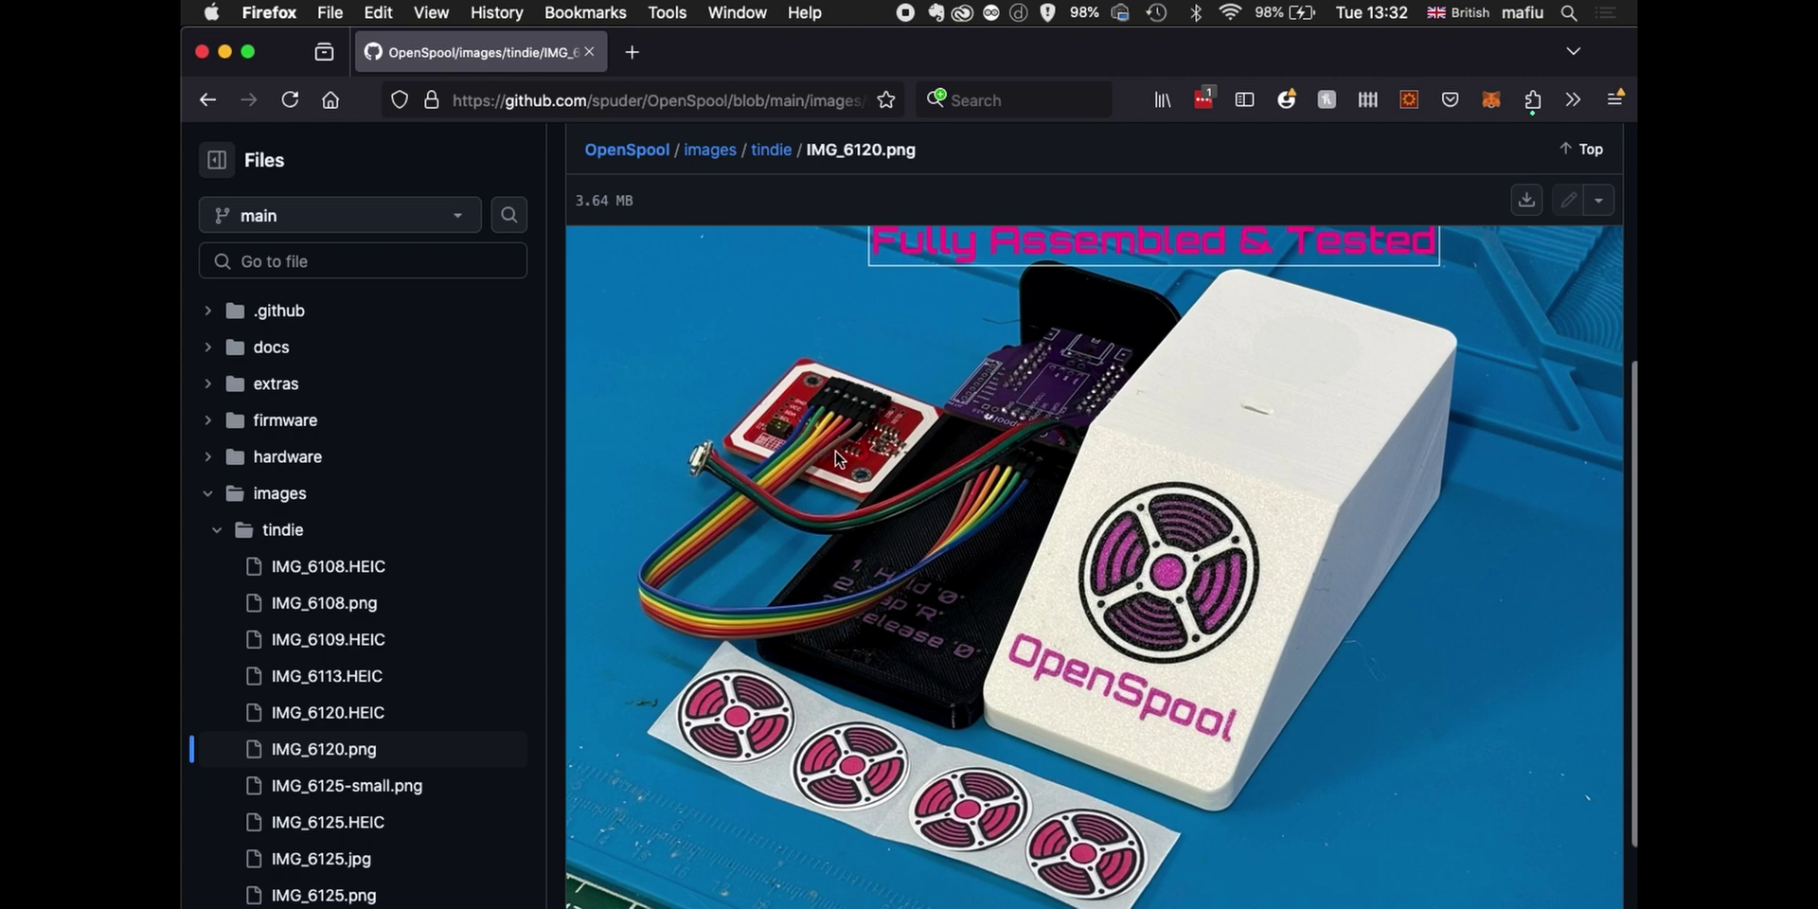
scroll(838, 451, "down", 2)
scroll(837, 455, "up", 5)
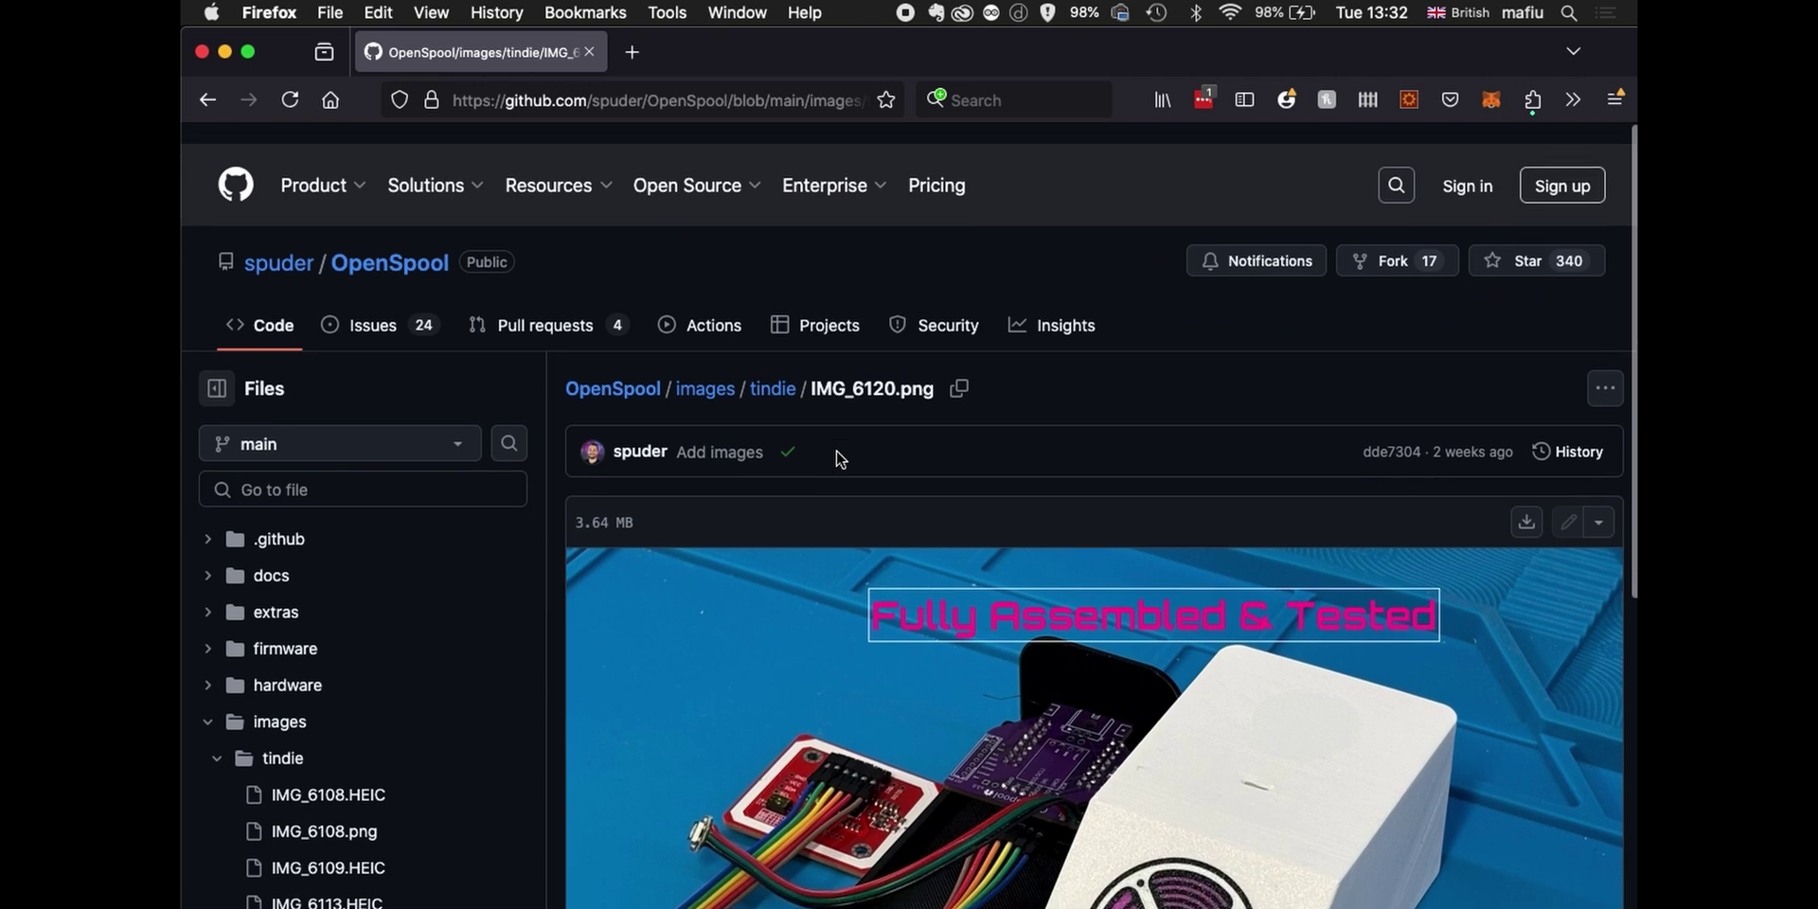
scroll(838, 458, "down", 1)
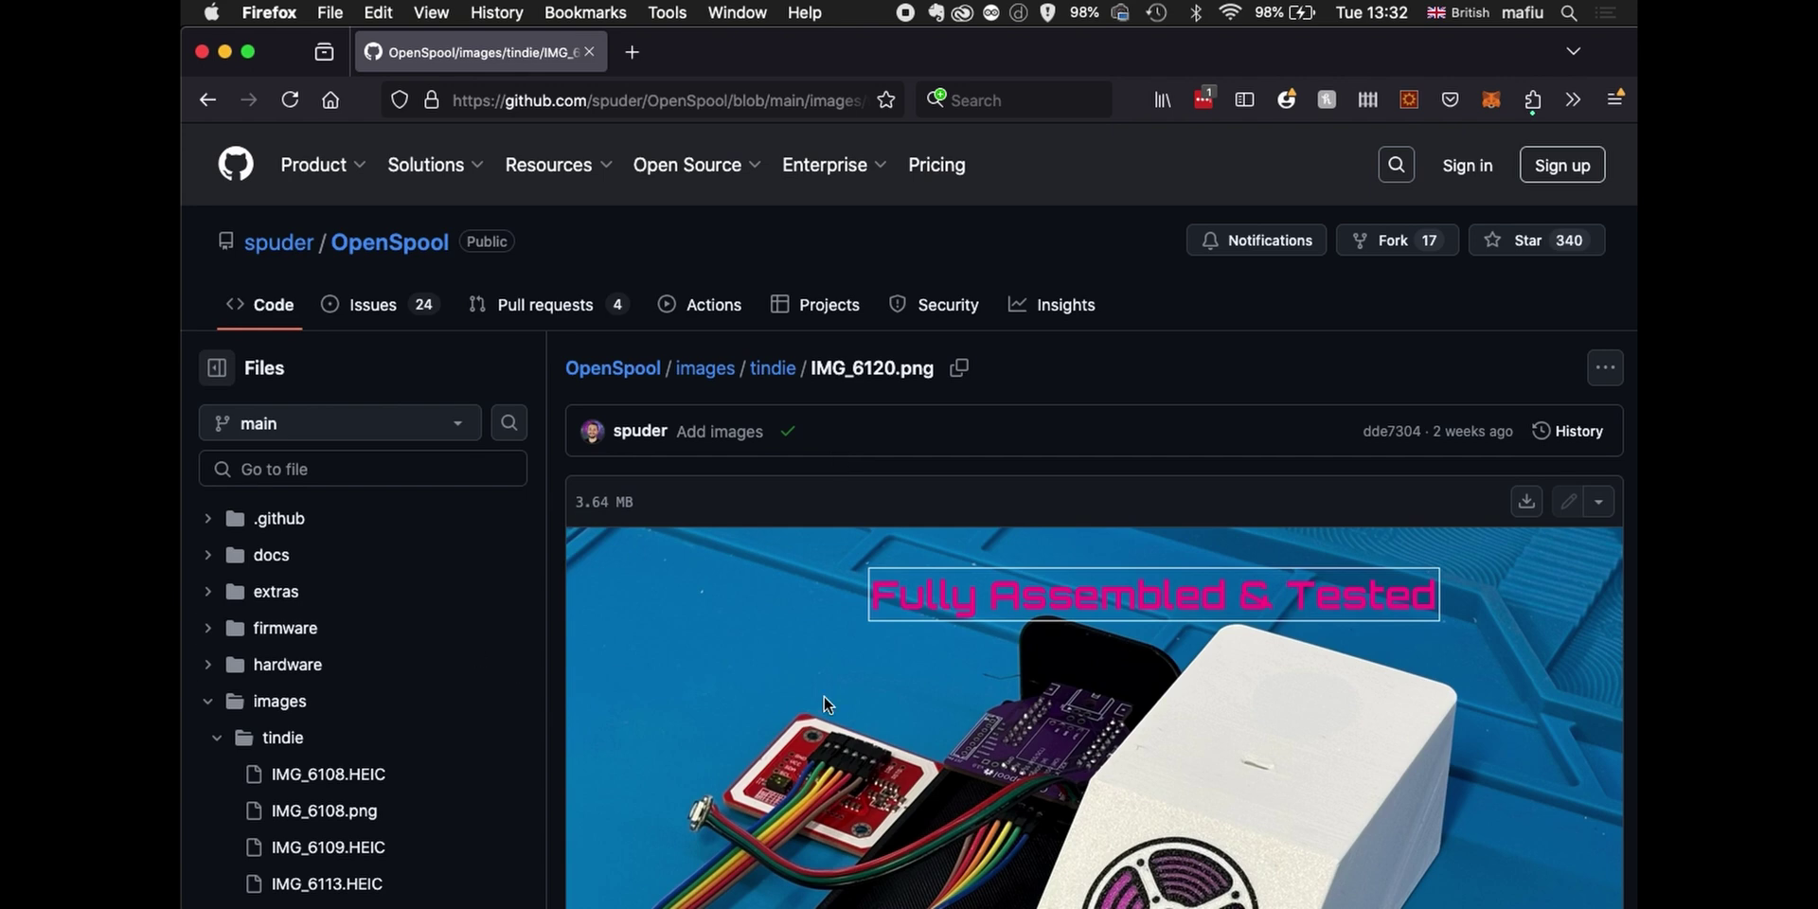
scroll(807, 729, "down", 3)
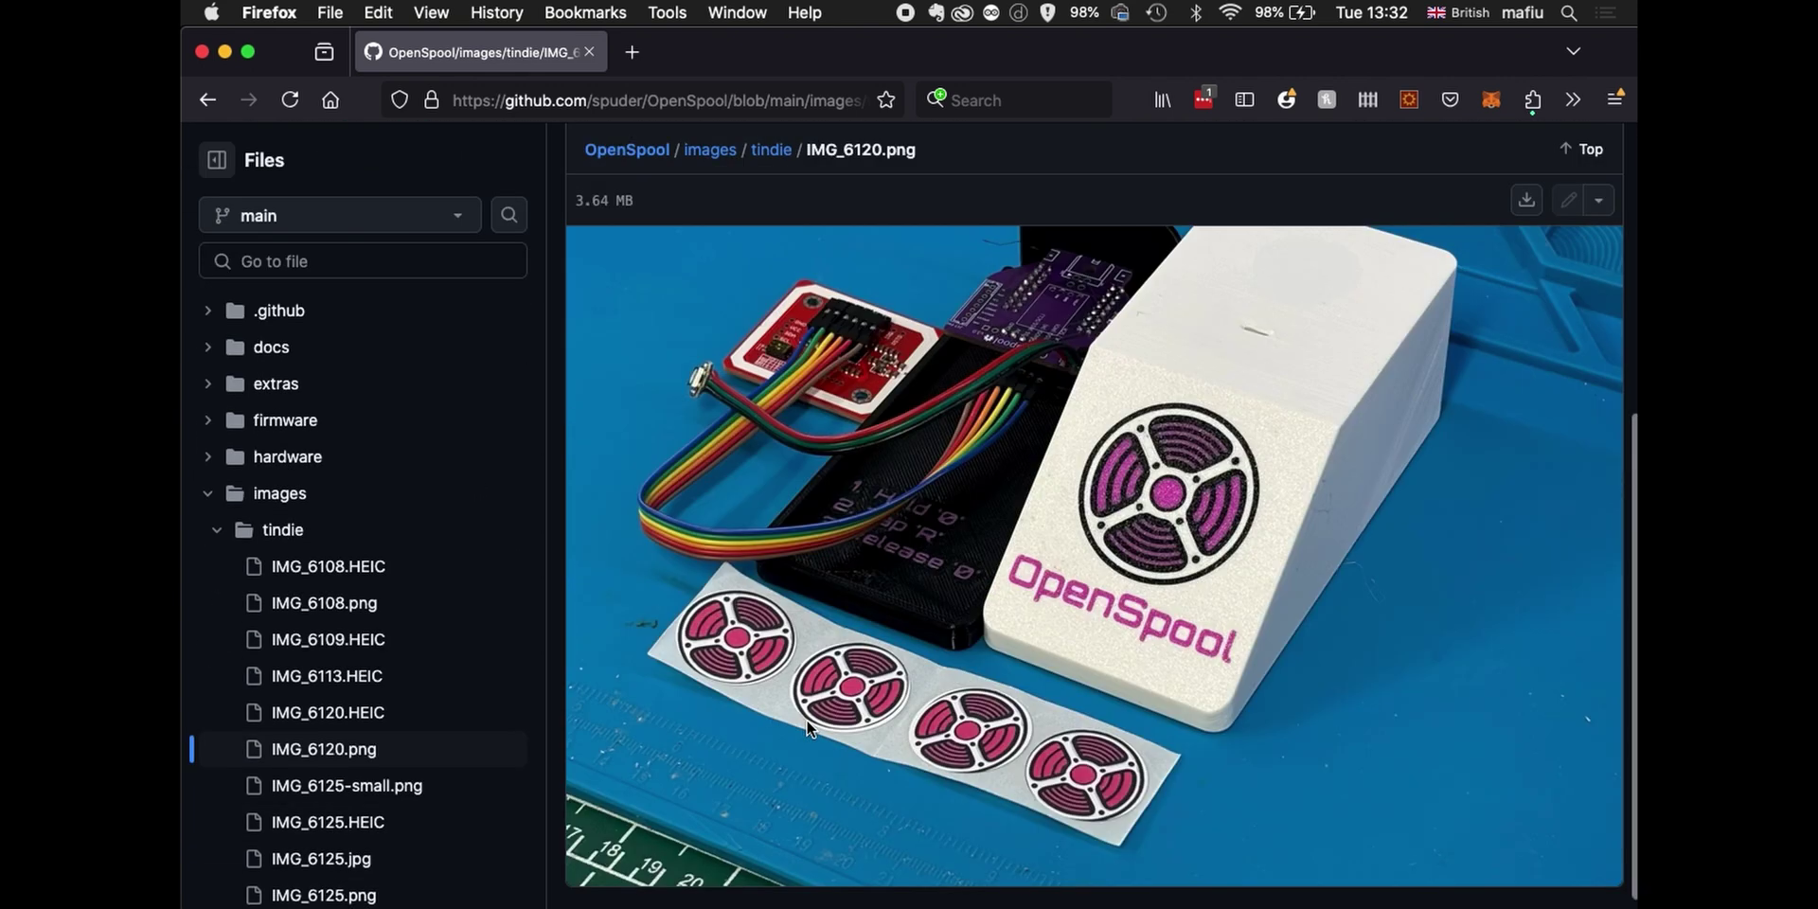